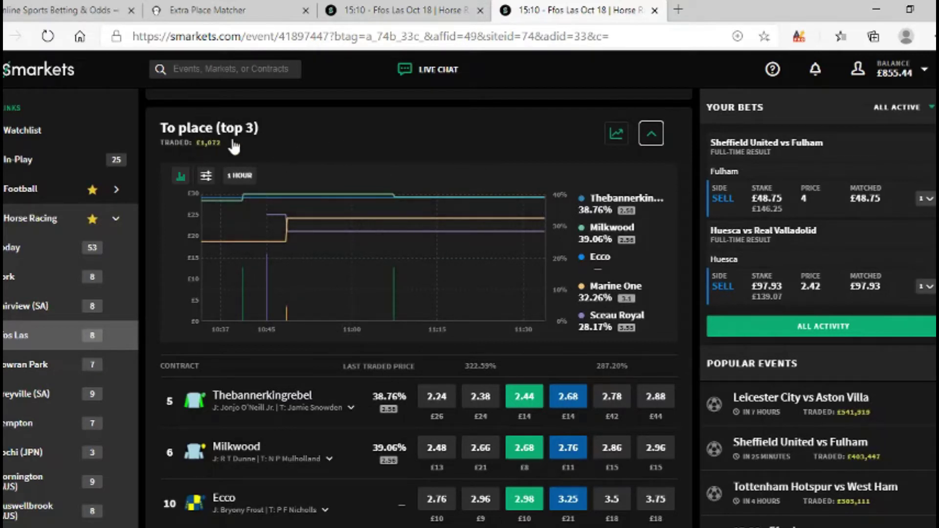
Compare William Hill's odds for the 15:10 Ffos Las race with the Smarkets To win and To place (top 3) markets.
click(74, 10)
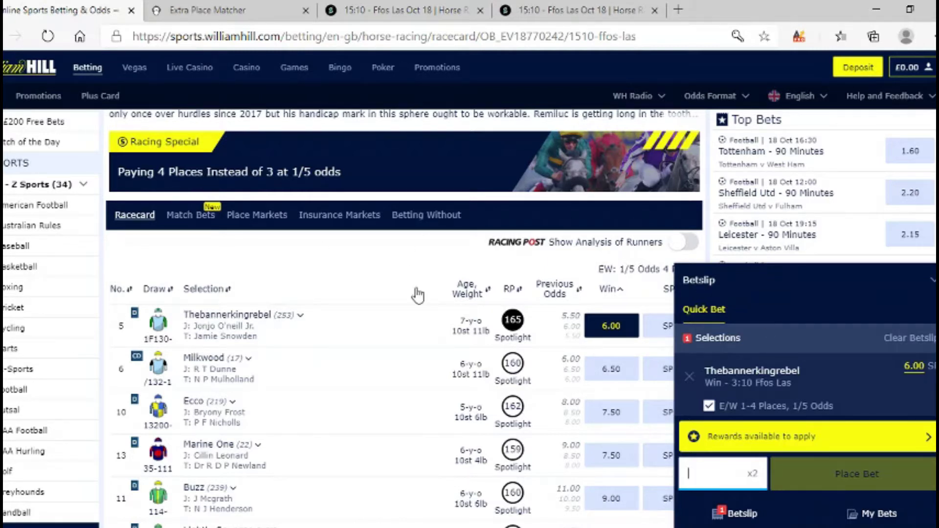
click(419, 6)
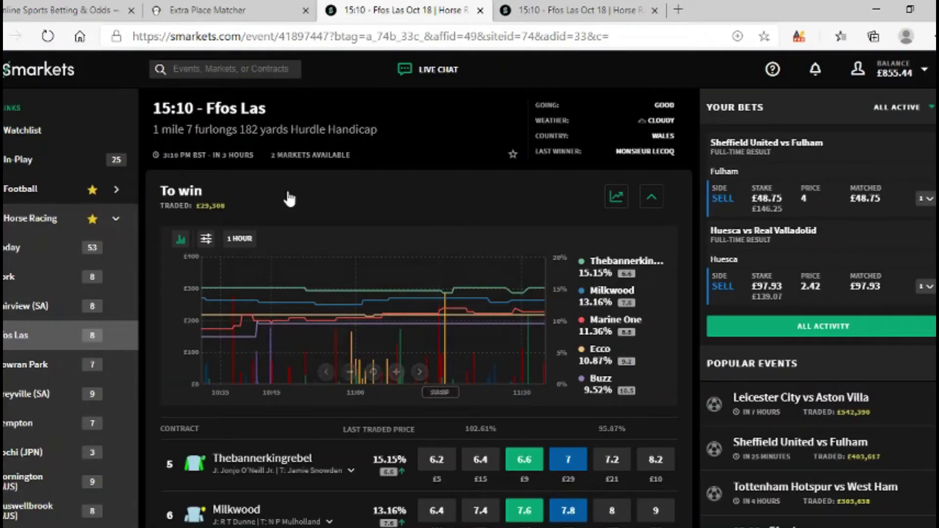
key(ctrl+Tab)
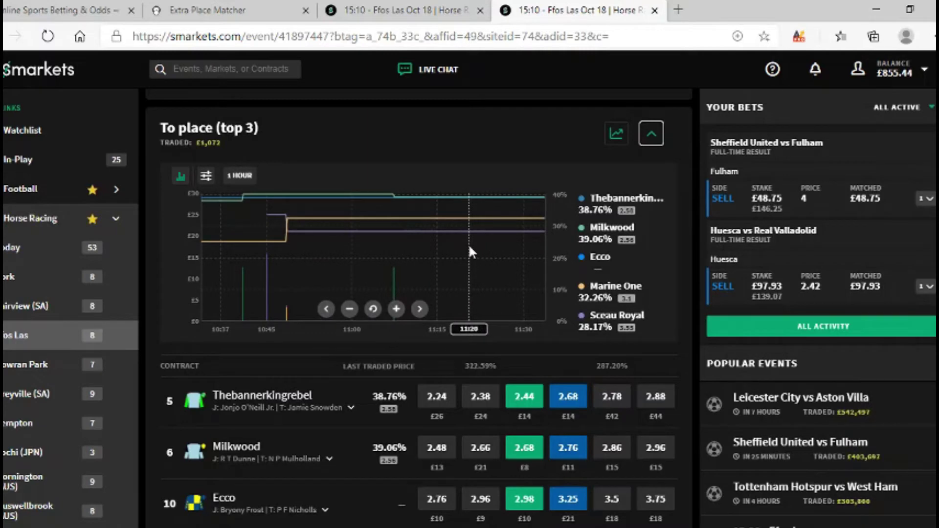
key(ctrl+Tab)
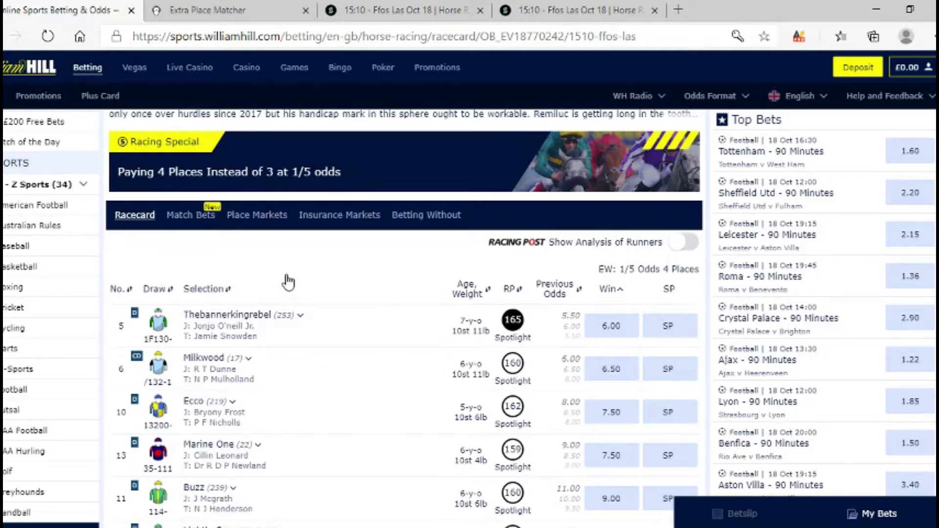
key(ctrl+3)
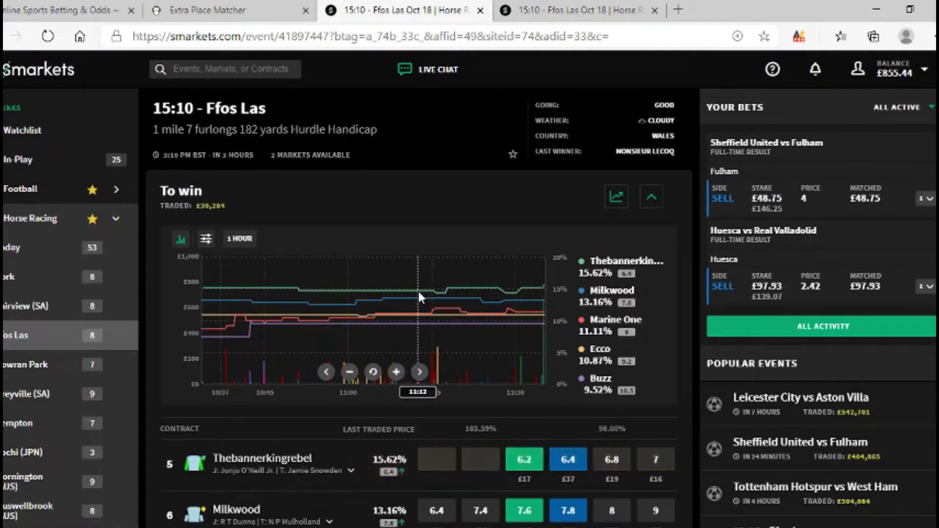
key(ctrl+4)
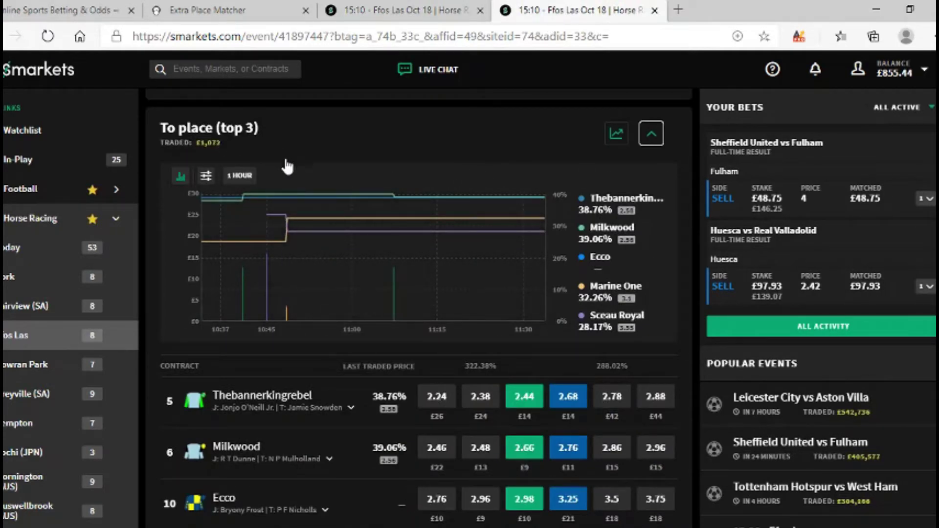
key(ctrl+1)
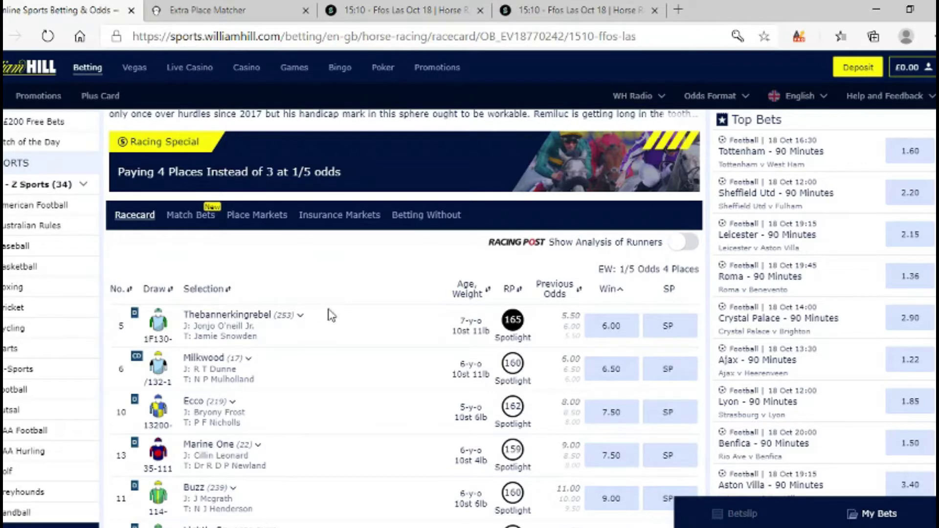
click(372, 6)
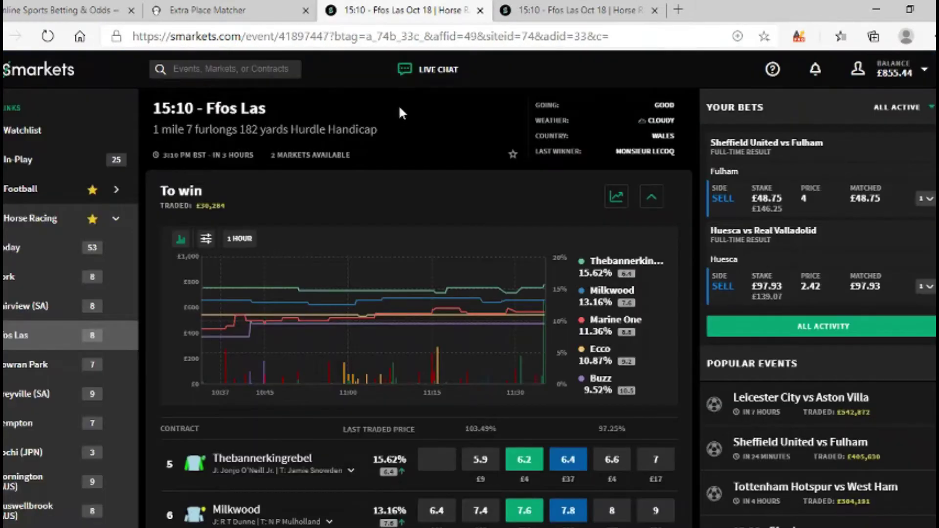
key(ctrl+Tab)
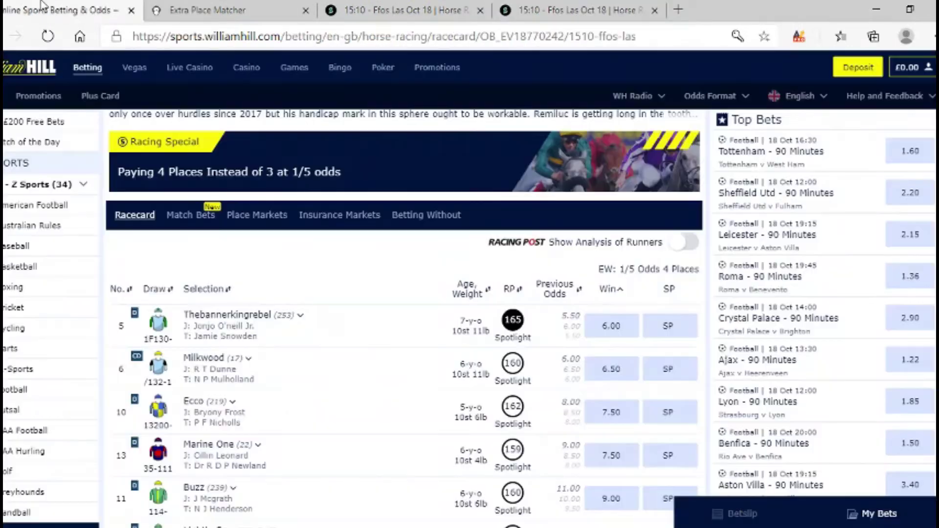
click(45, 7)
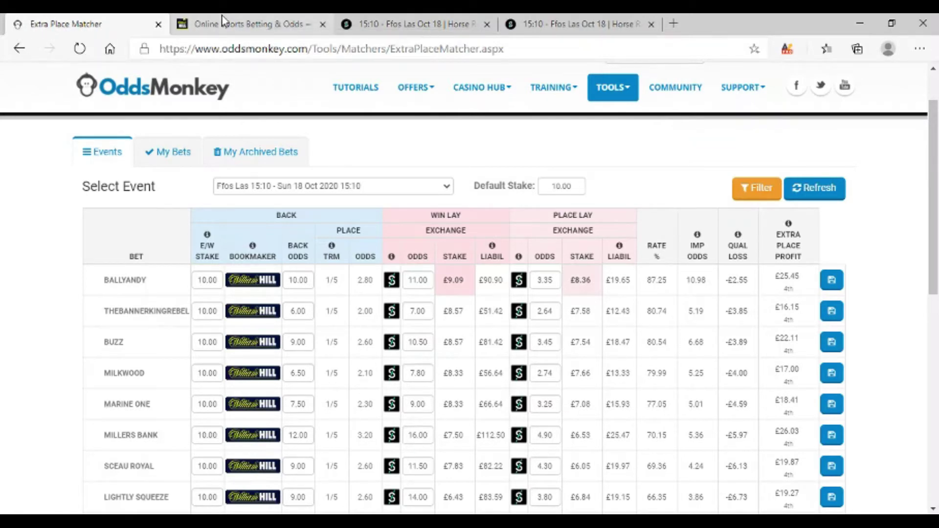
Review the 15:10 Ffos Las racecard on William Hill and the matching Smarkets win and place markets.
click(235, 24)
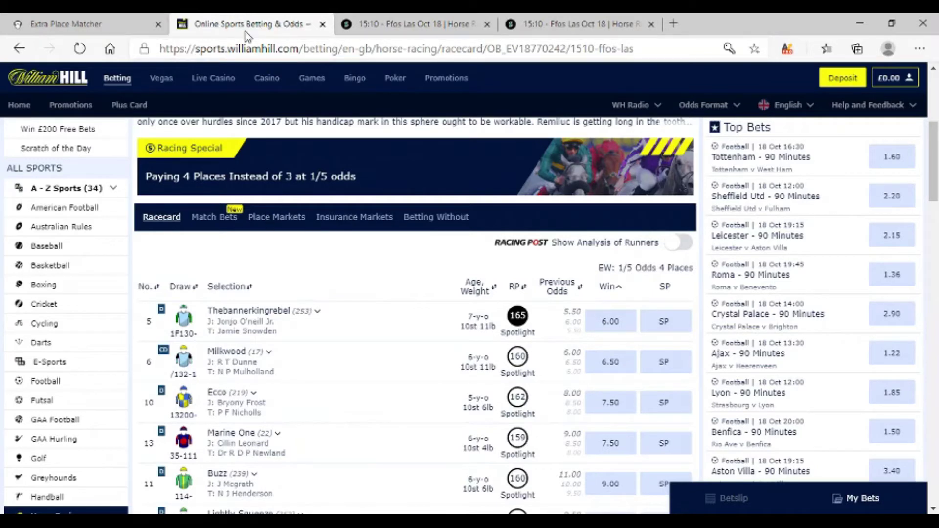
click(406, 24)
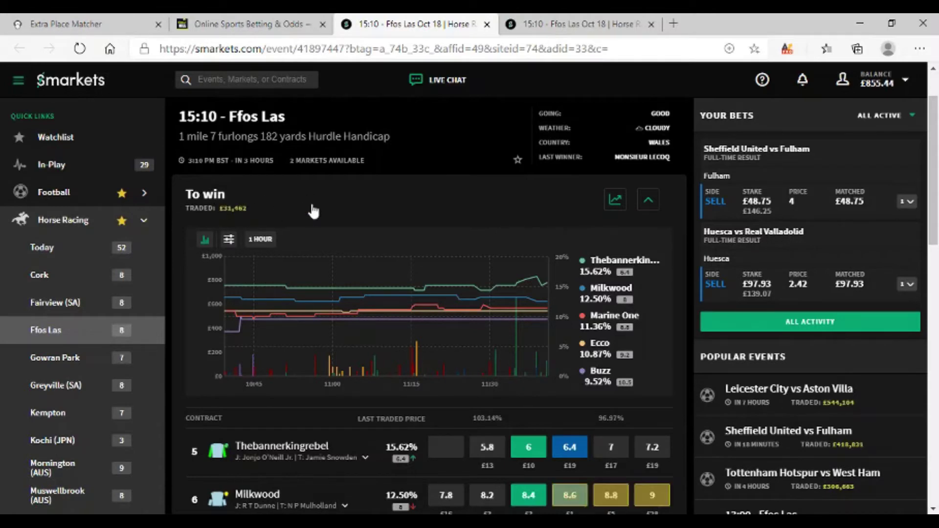
scroll(348, 209, down, 5)
key(ctrl+Tab)
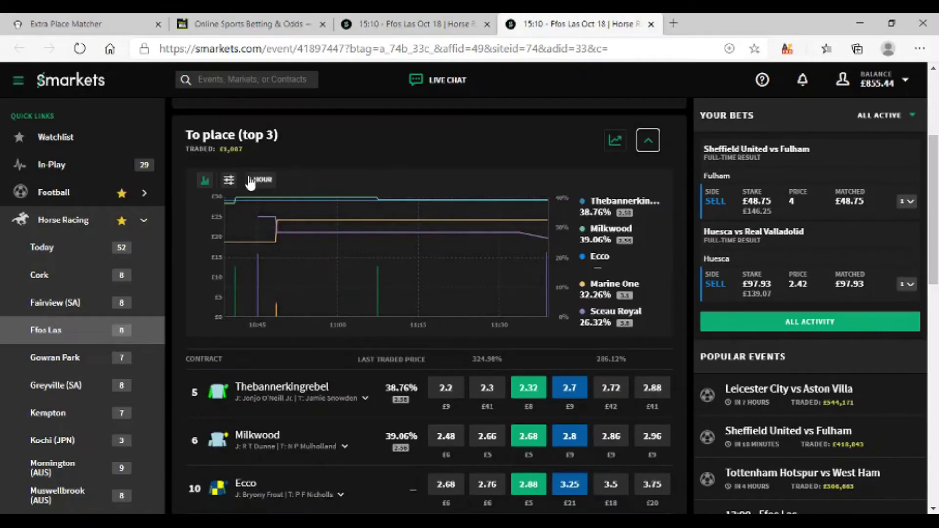
Compare the Smarkets To place (top 3) market with William Hill's four-place offer, briefly toggling the To win market.
scroll(249, 174, up, 2)
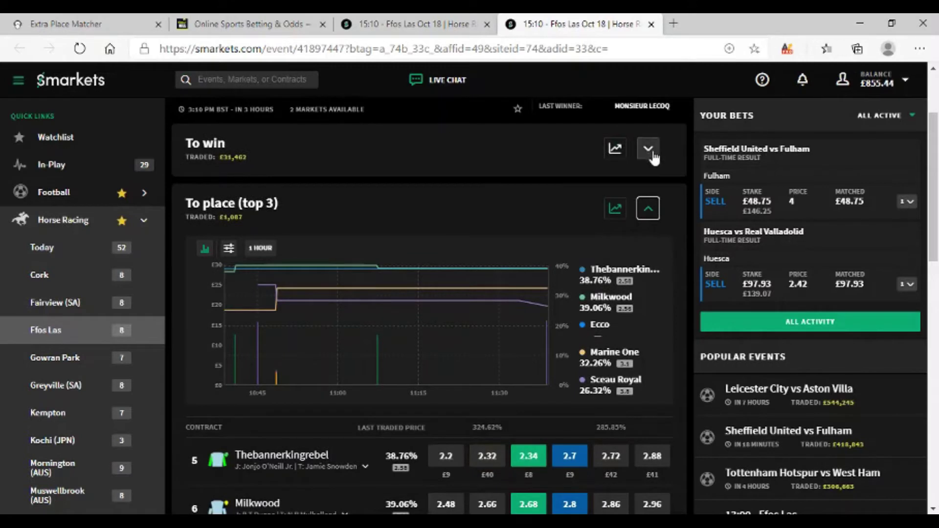
click(648, 147)
click(648, 147)
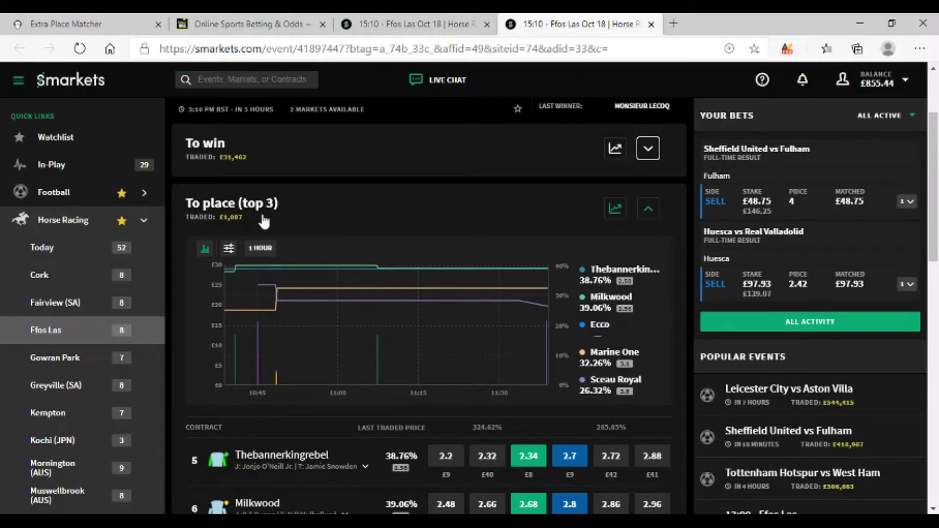
key(ctrl+2)
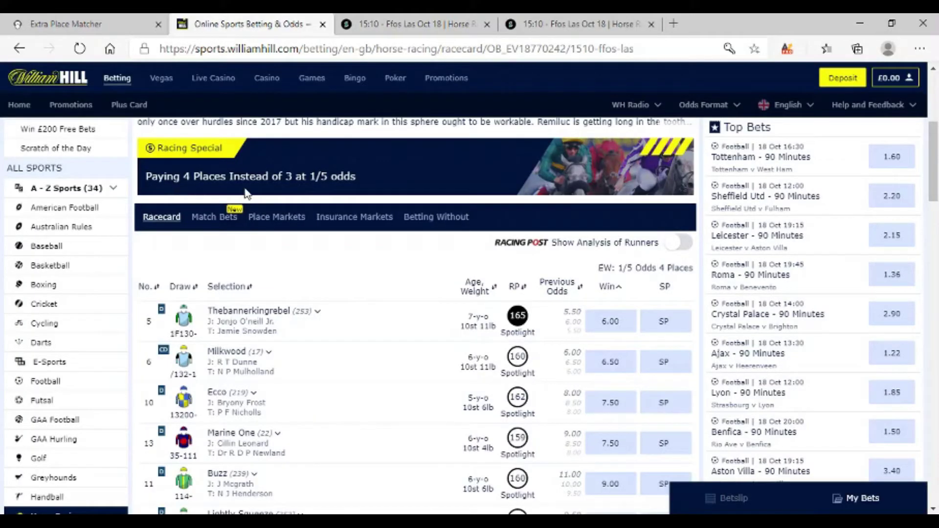
key(ctrl+4)
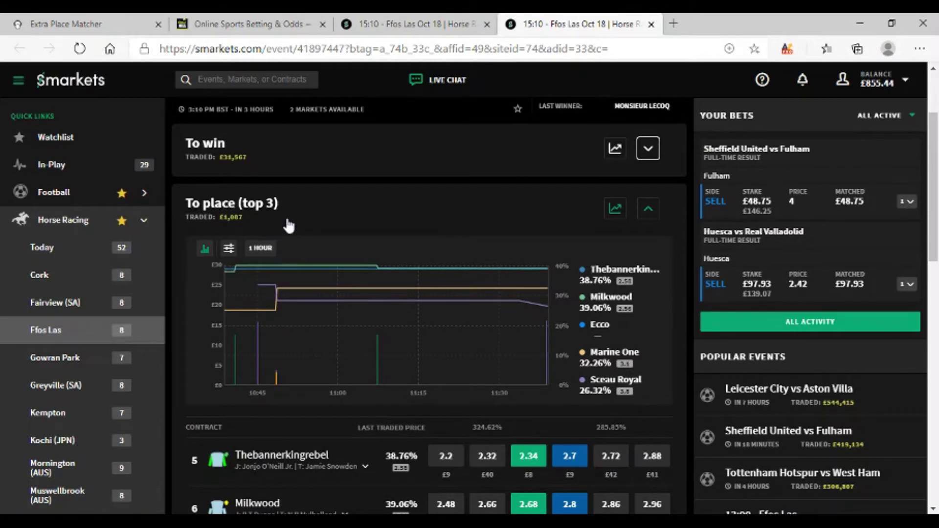
click(220, 24)
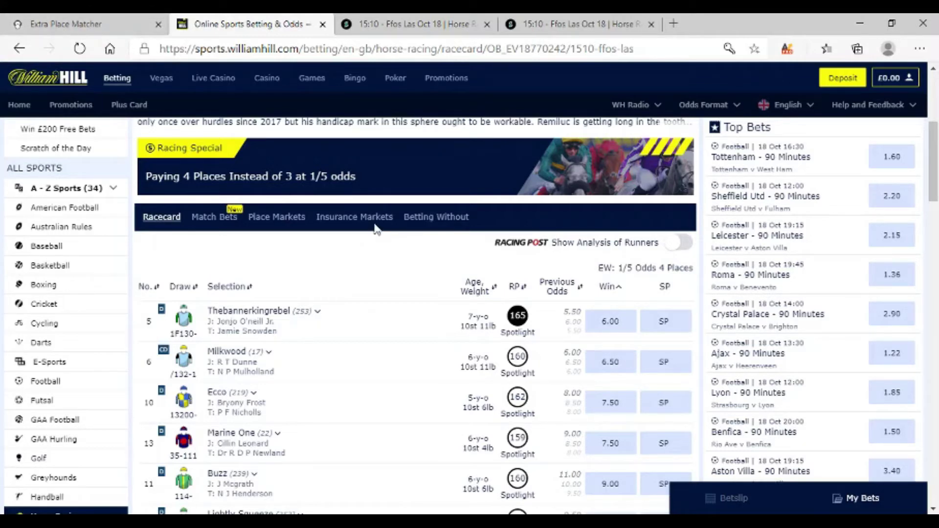
Switch to the OddsMonkey Extra Place Matcher and look through the list of available race events.
key(ctrl+shift+Tab)
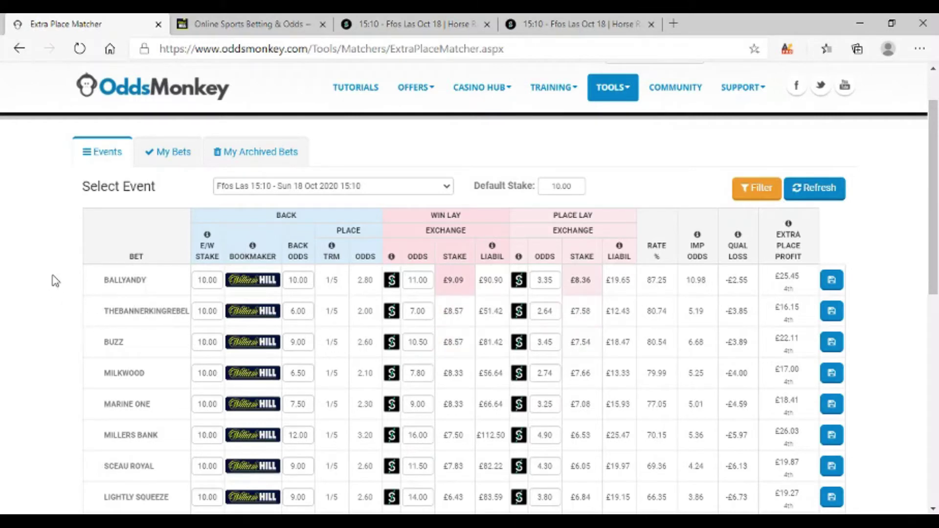
click(269, 186)
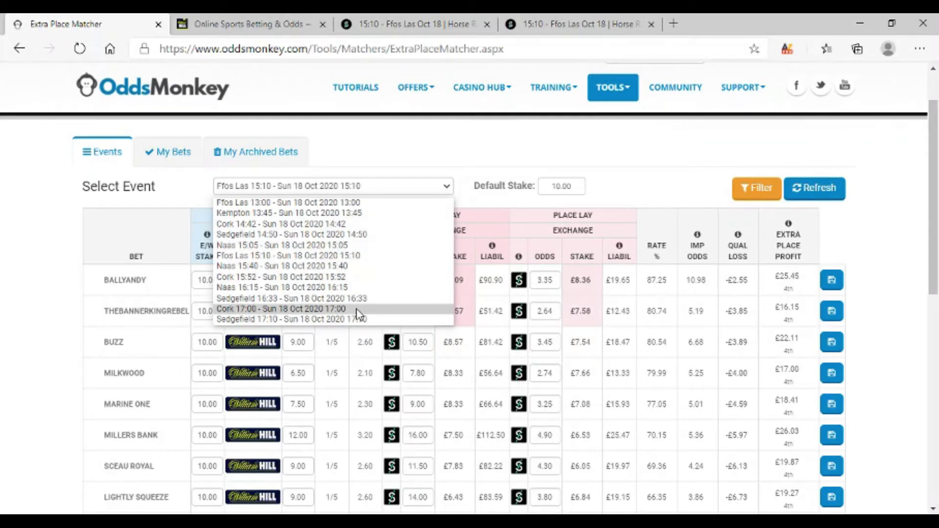
click(3, 251)
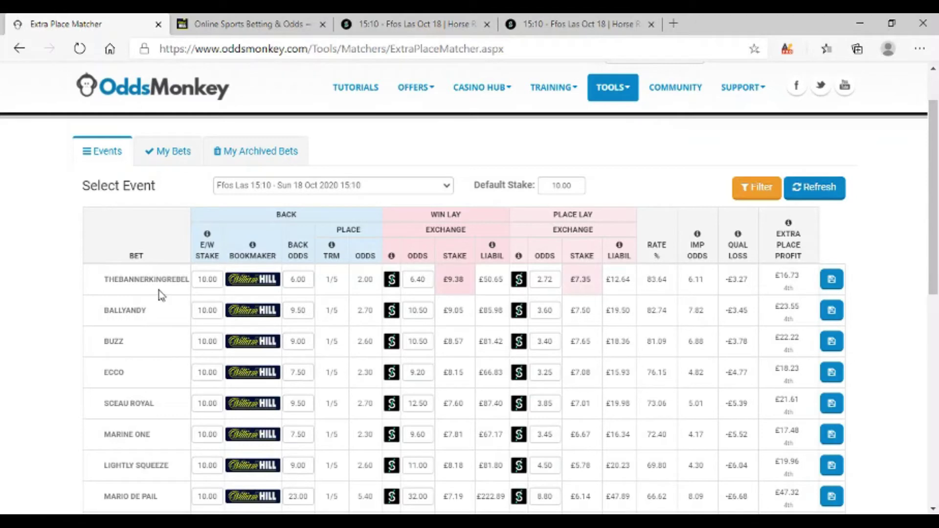
On William Hill, apply Racing Bet Boost #1 to Thebannerkingrebel's win selection at 6.00, and clear the betslip.
click(259, 23)
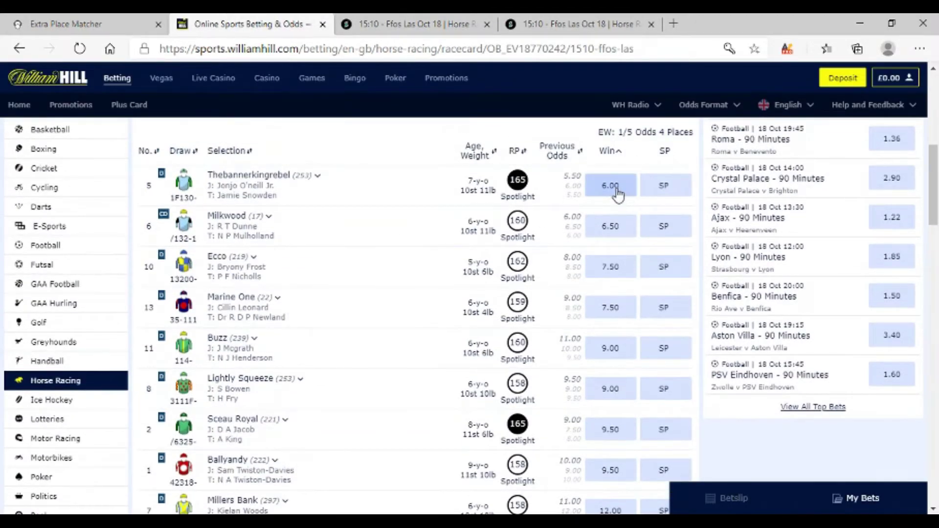
click(618, 192)
click(786, 422)
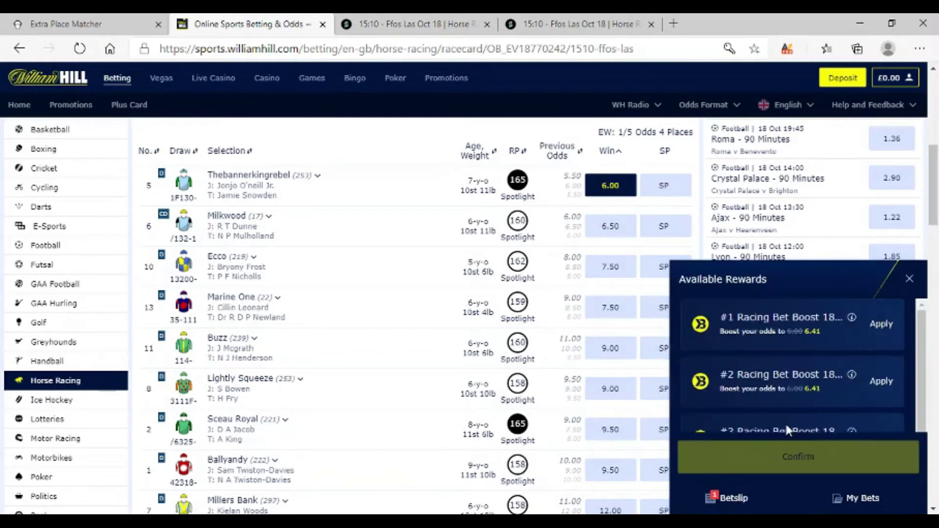
click(893, 182)
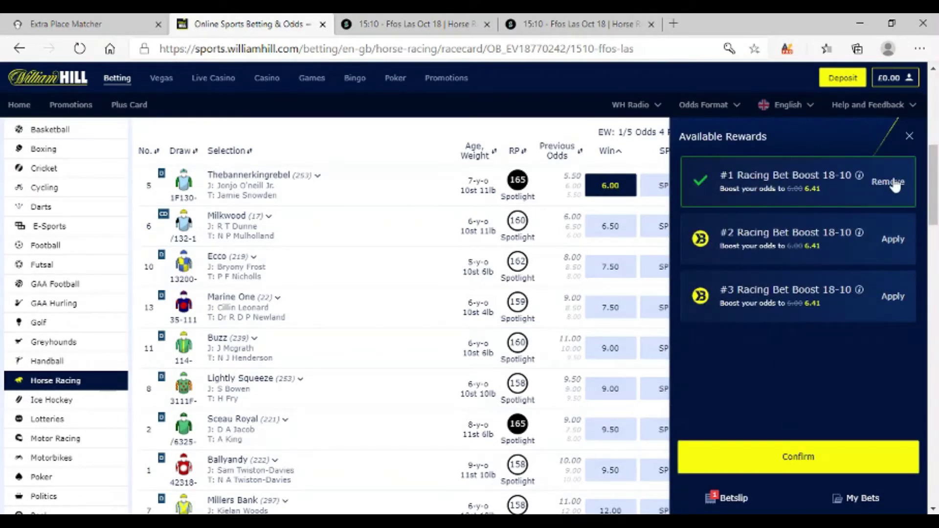
click(798, 456)
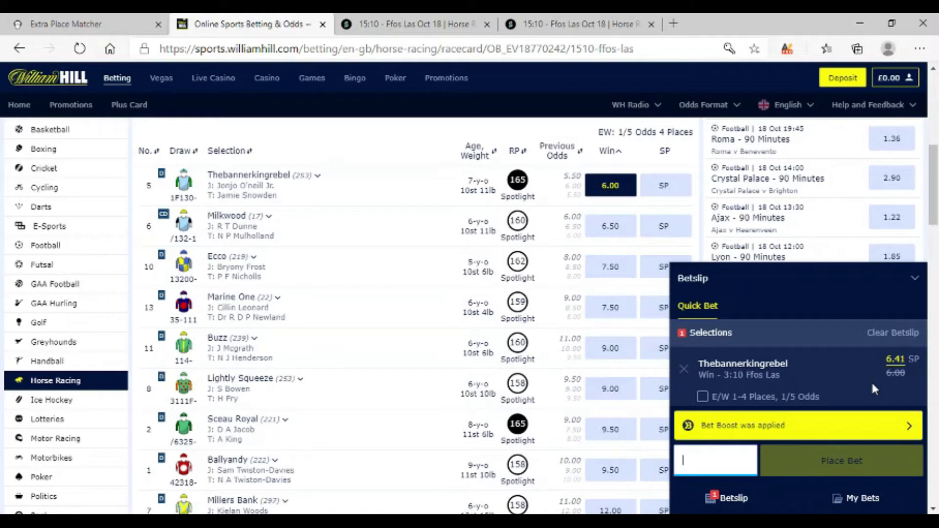
click(893, 334)
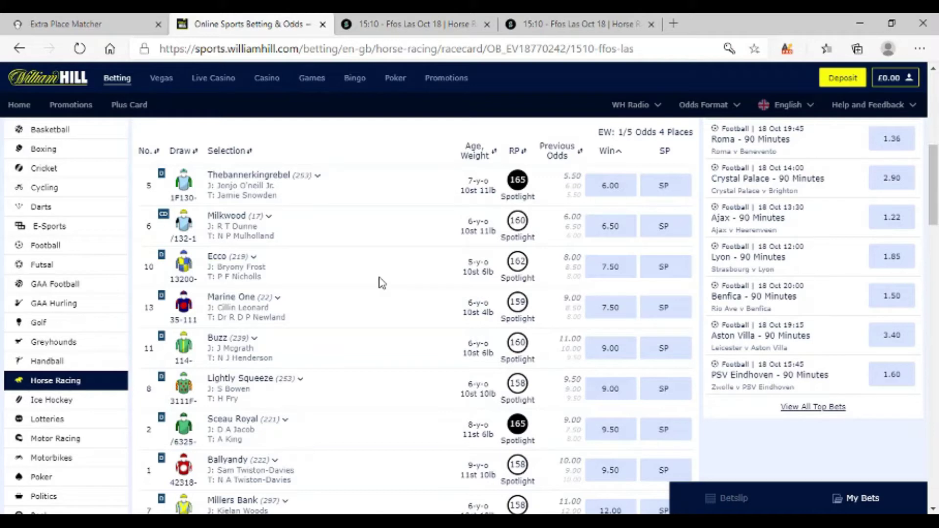
Add Remiluc at 29.00 to the betslip and apply Racing Bet Boost #1 to the selection.
scroll(382, 287, down, 5)
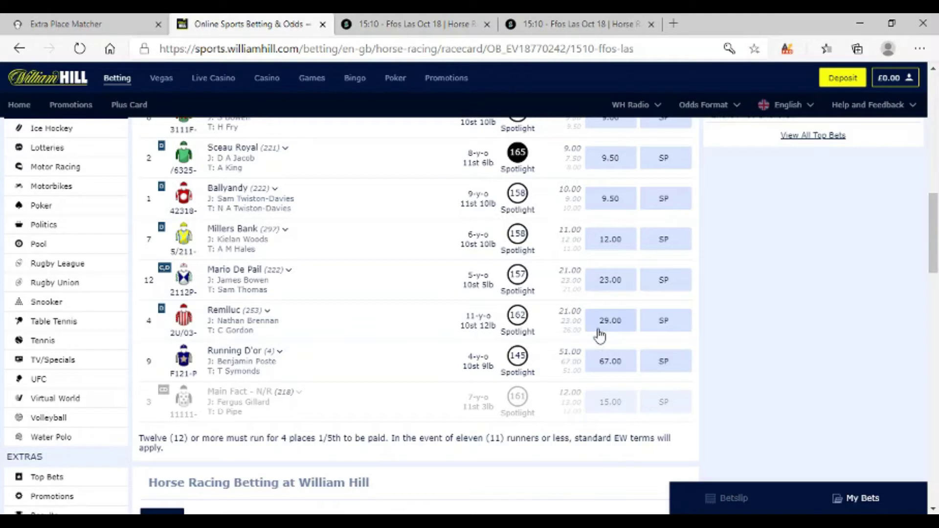
click(612, 323)
click(764, 425)
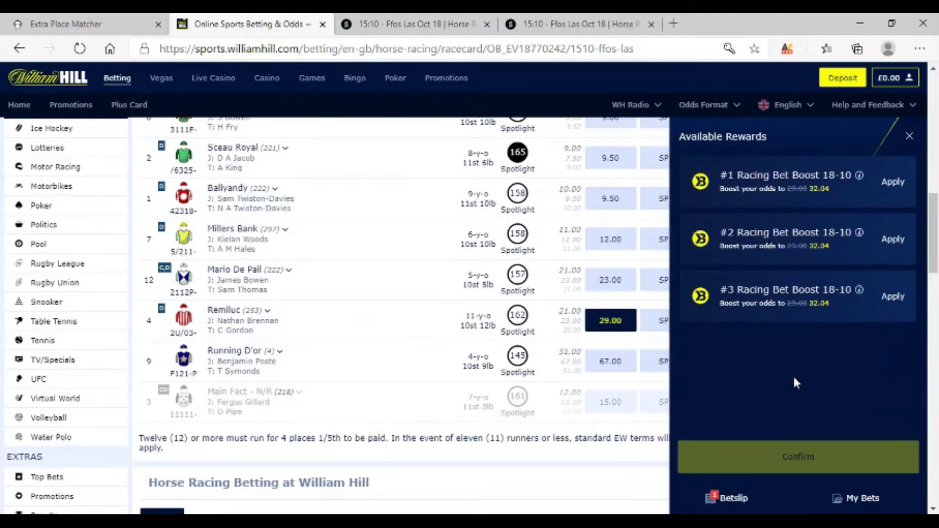
click(900, 185)
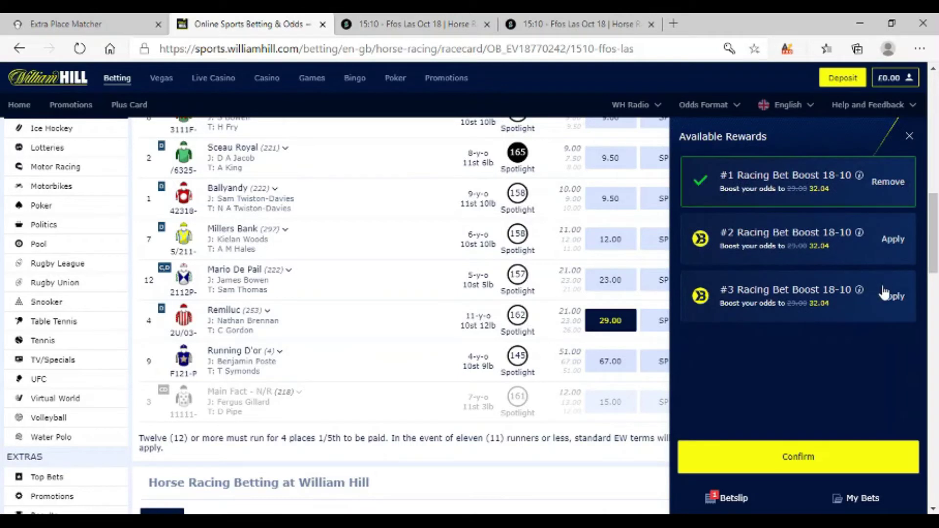
click(814, 453)
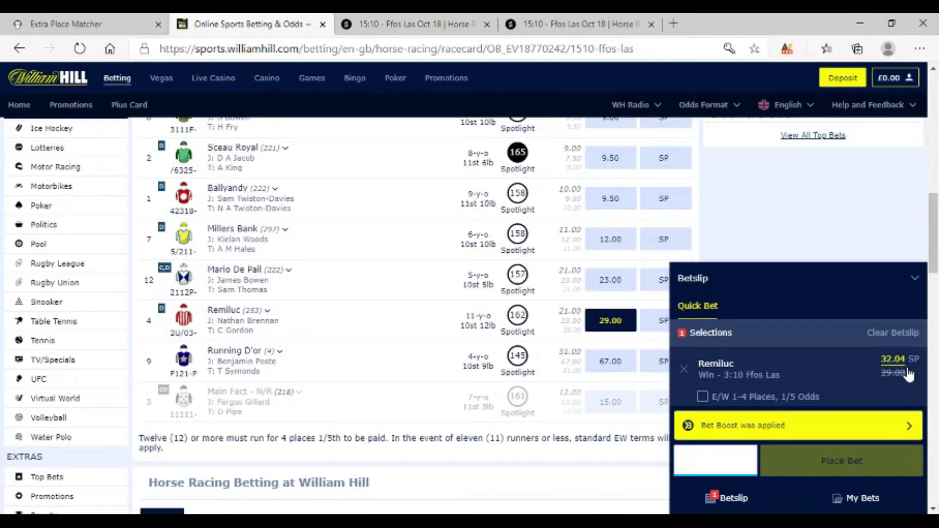
Replace the betslip selection with Thebannerkingrebel at 6.00 and apply Racing Bet Boost #1 to it.
scroll(611, 262, up, 7)
click(611, 262)
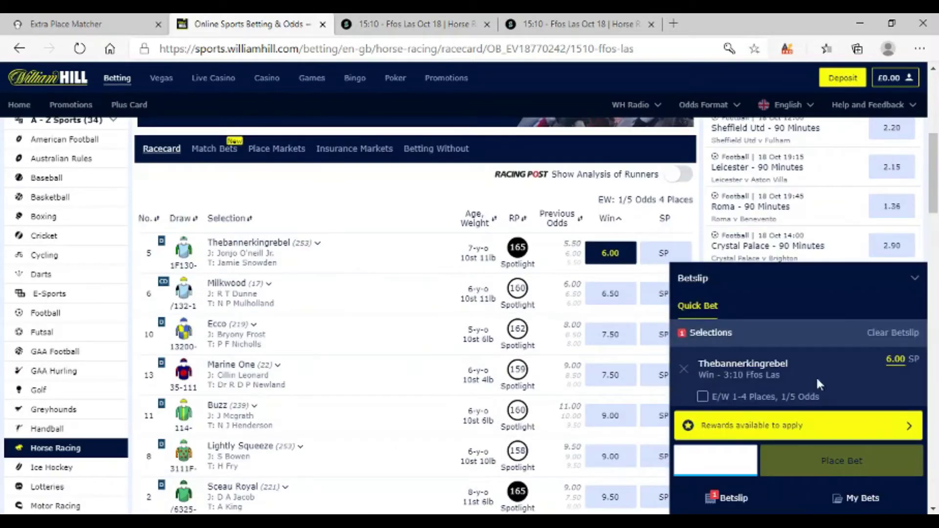
click(745, 426)
click(893, 183)
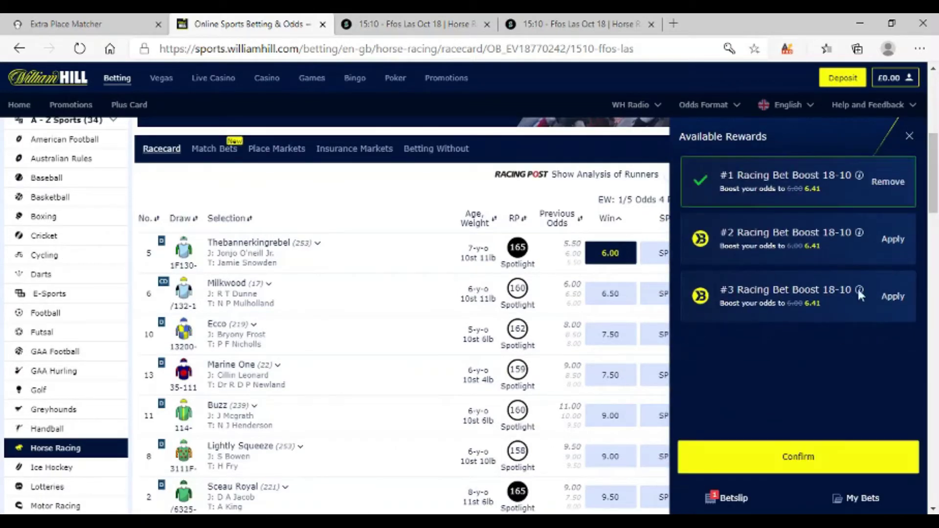
click(768, 465)
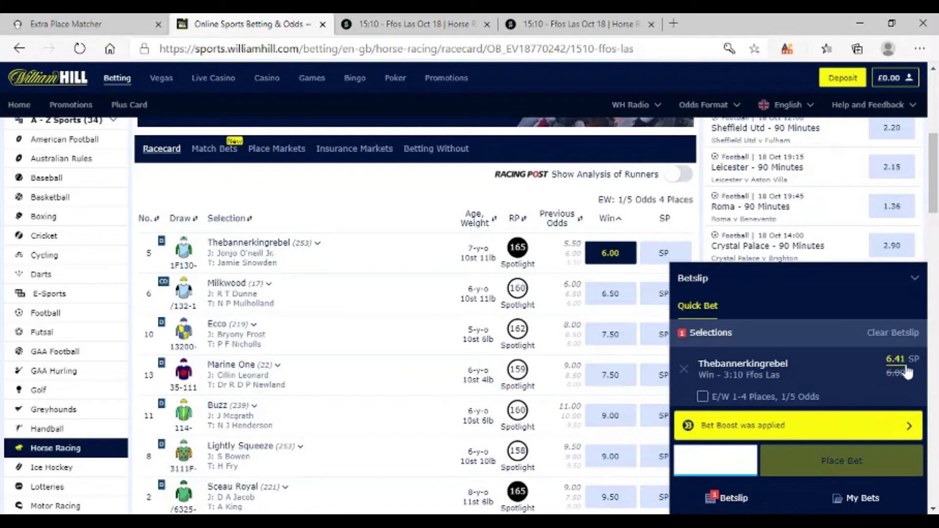
Examine the lower-ranked runners and the each-way place terms on the 15:10 Ffos Las racecard.
scroll(550, 393, down, 7)
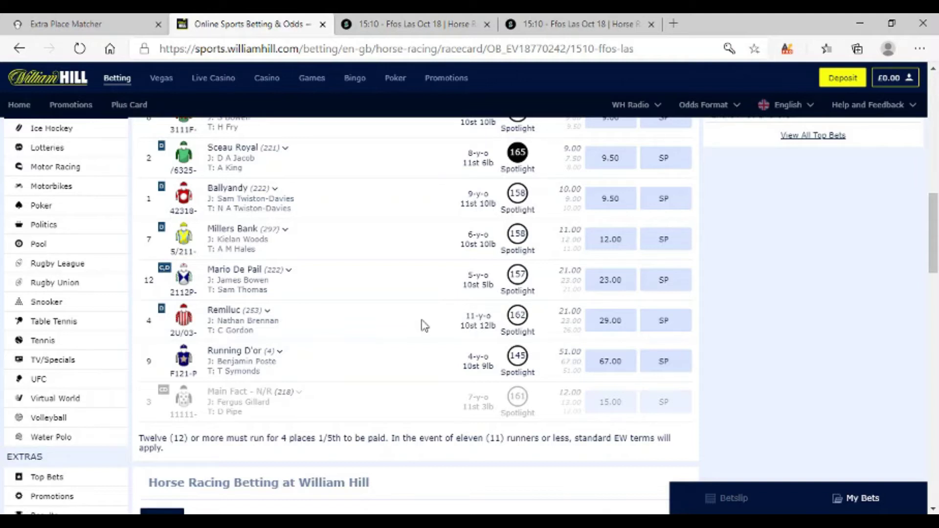
scroll(406, 324, up, 7)
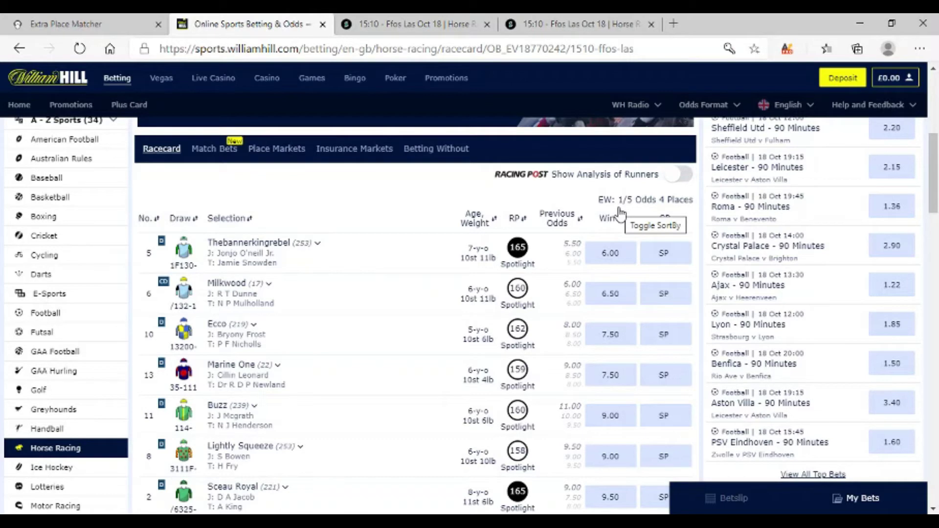
Switch to OddsMonkey's Extra Place Matcher and view the list of available race events without changing the Ffos Las 15:10 selection.
click(89, 25)
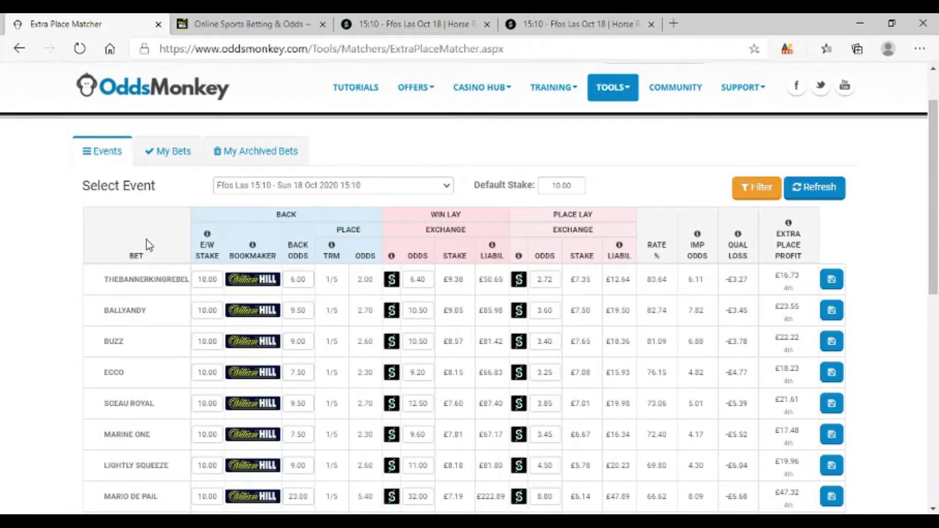
click(294, 185)
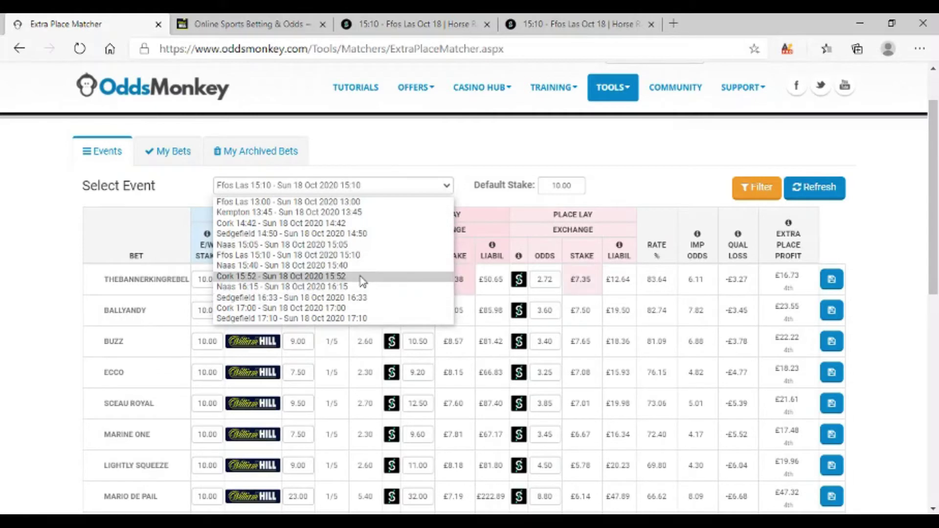
click(642, 197)
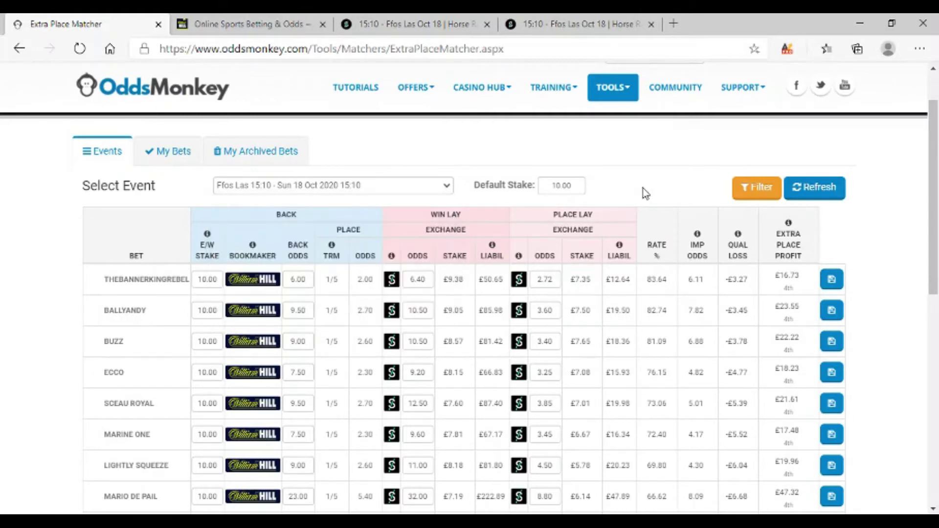
Filter the matcher to William Hill as the bookmaker and Smarkets as the exchange, with a rating highlight of 98%.
click(763, 187)
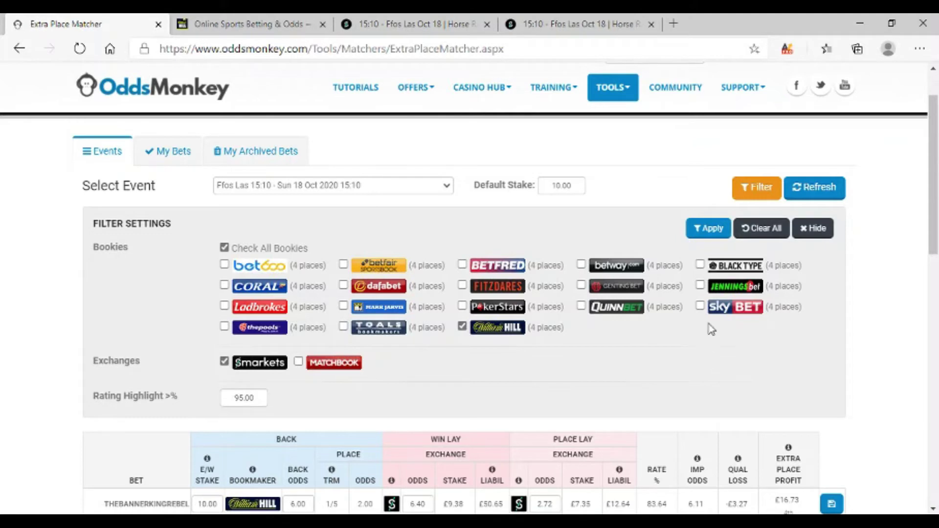
click(701, 306)
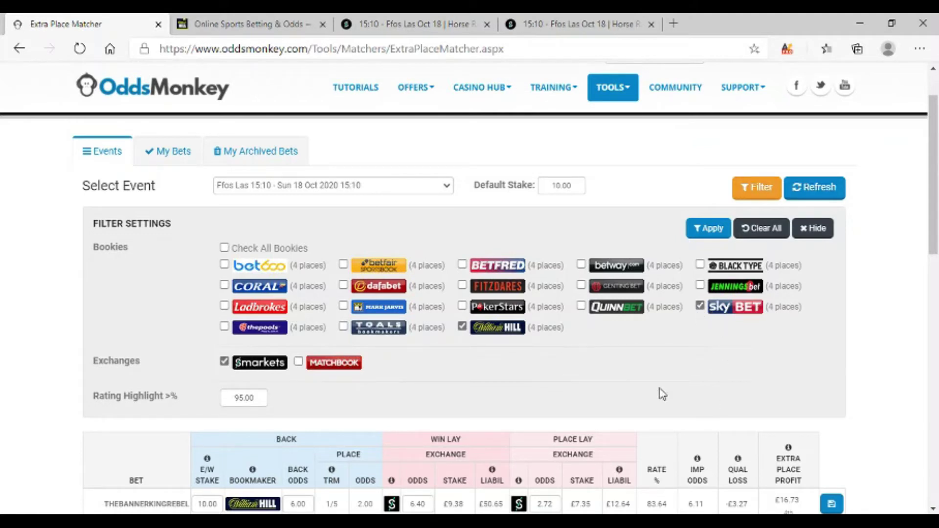
click(699, 309)
scroll(573, 353, down, 2)
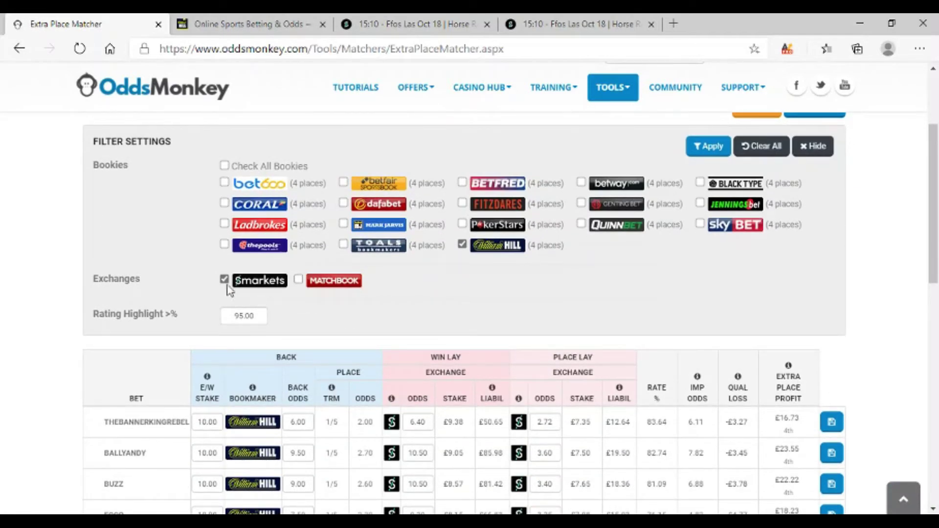
click(299, 281)
scroll(334, 296, down, 2)
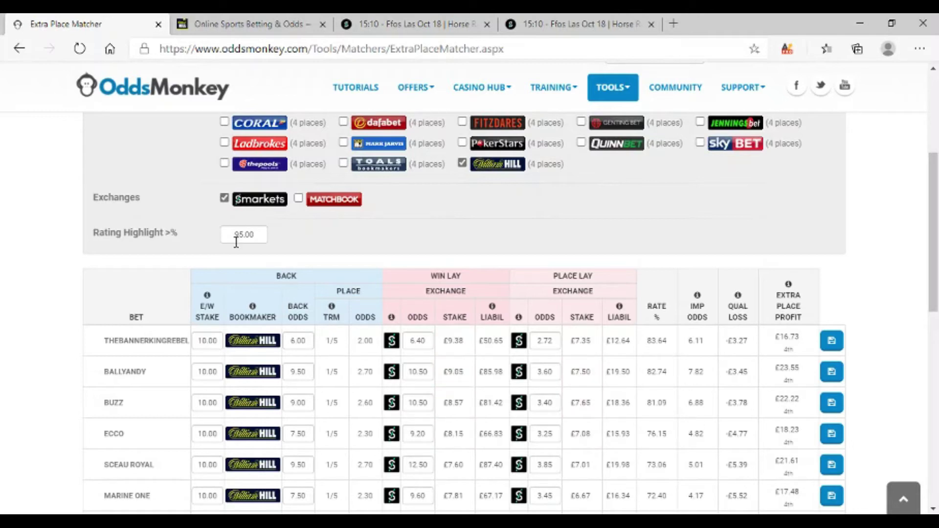
scroll(377, 269, up, 3)
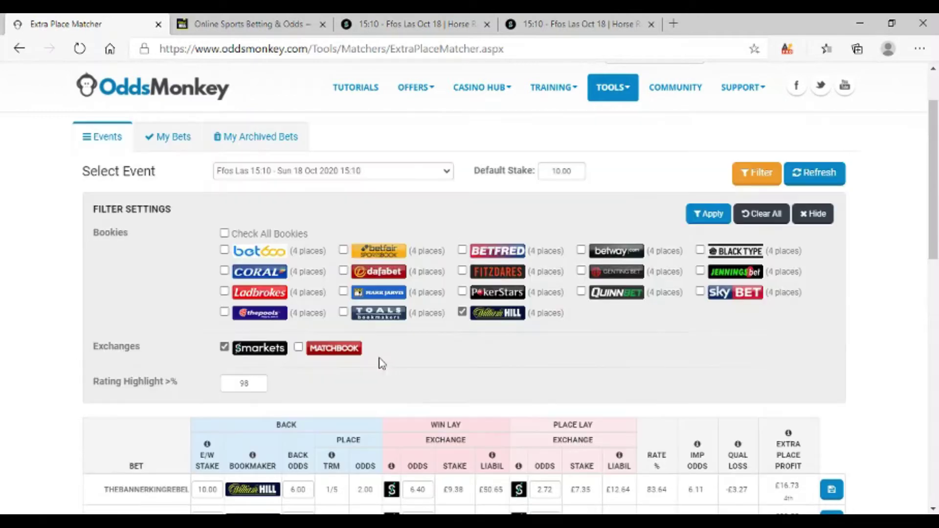
click(696, 226)
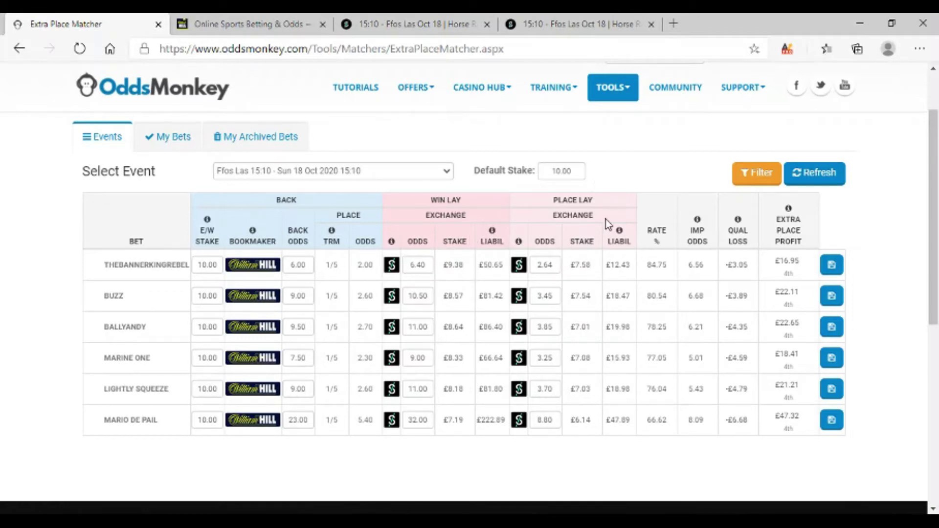
On William Hill, add Thebannerkingrebel at 6.00 to the betslip with a £10 stake and make it each-way.
key(ctrl+Tab)
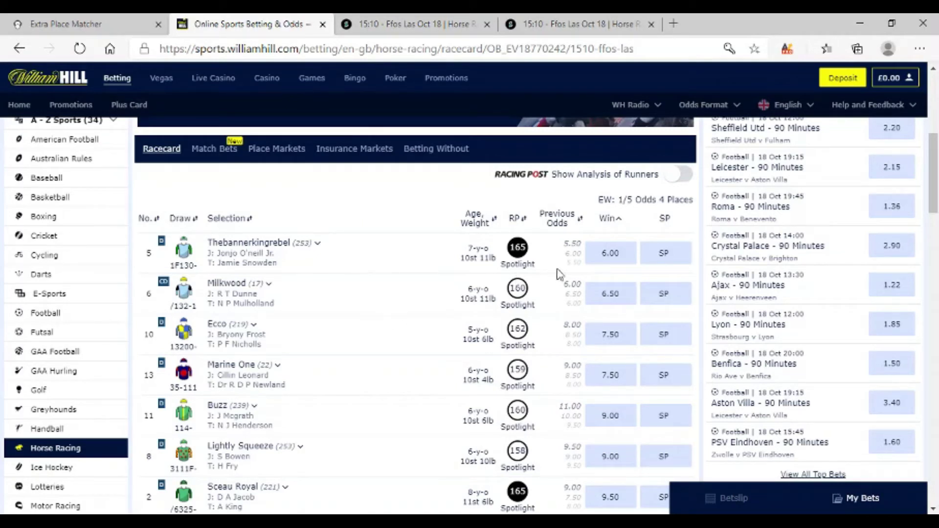
click(595, 261)
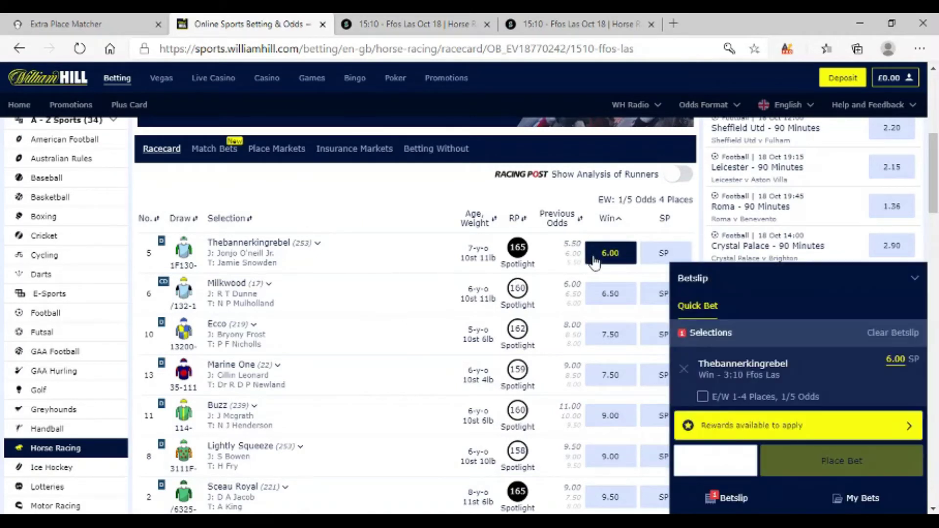
click(702, 398)
click(702, 397)
text(10)
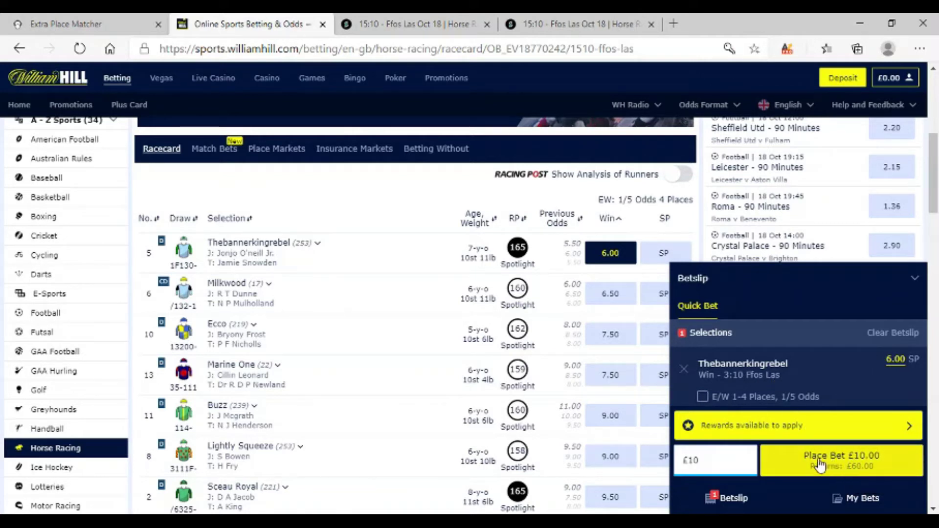
click(703, 398)
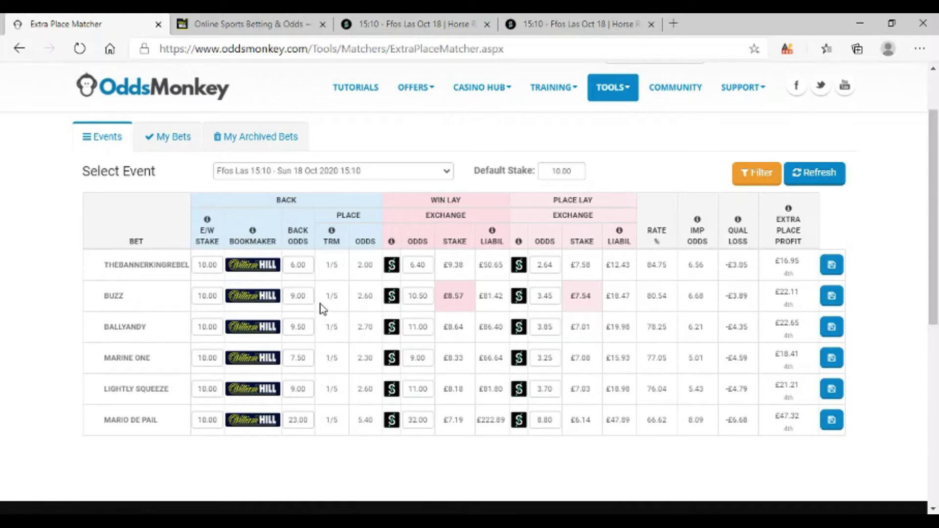
In OddsMonkey's matcher, set Buzz's win lay odds to 9.00 and place lay odds to 2.50.
text(9.0)
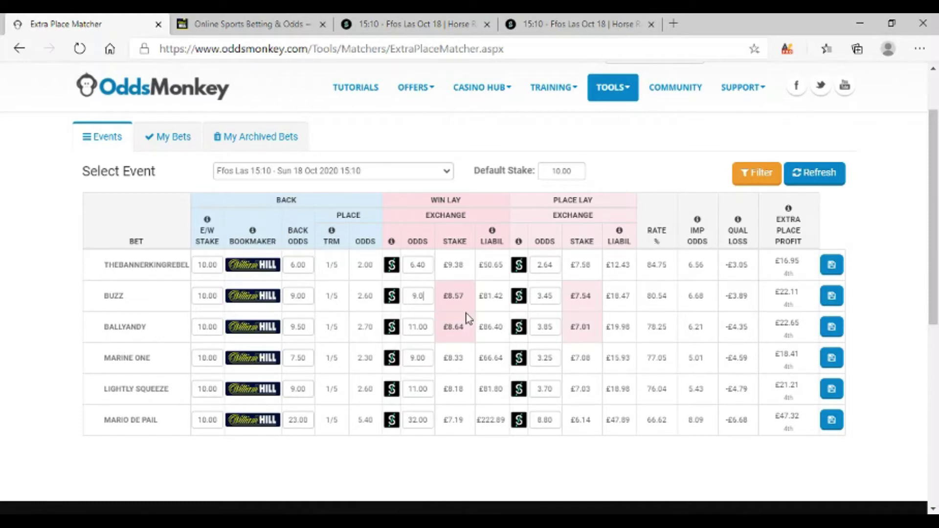
click(470, 315)
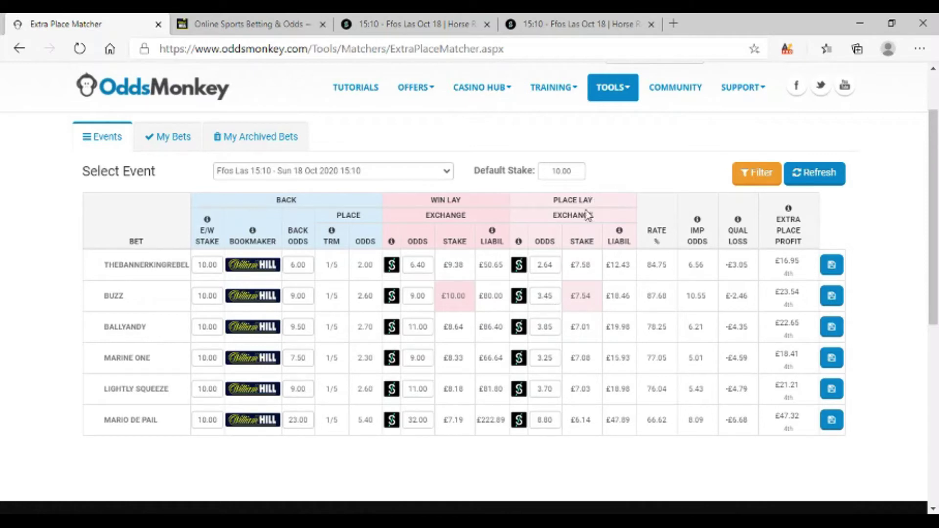
mouse_move(590, 307)
double_click(547, 296)
text(2)
click(893, 249)
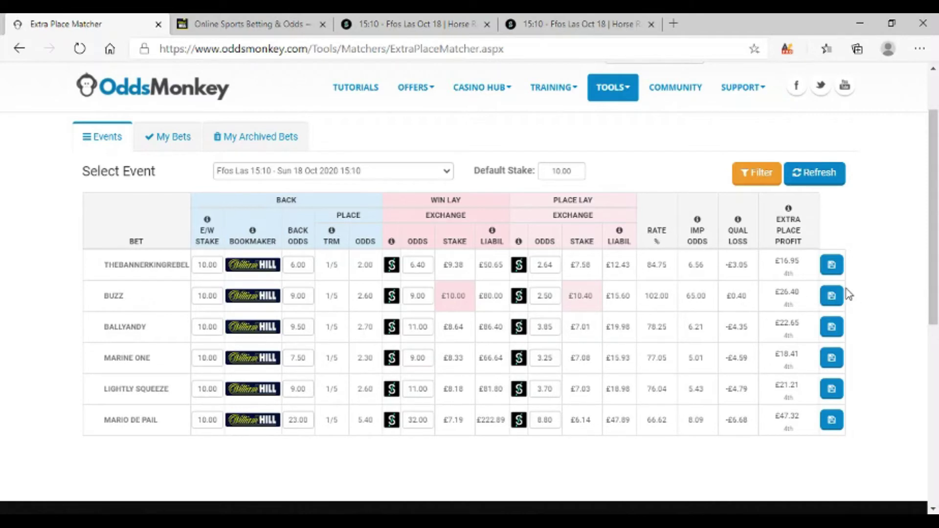
Refresh the matcher's odds for the Ffos Las 15:10 race.
click(824, 183)
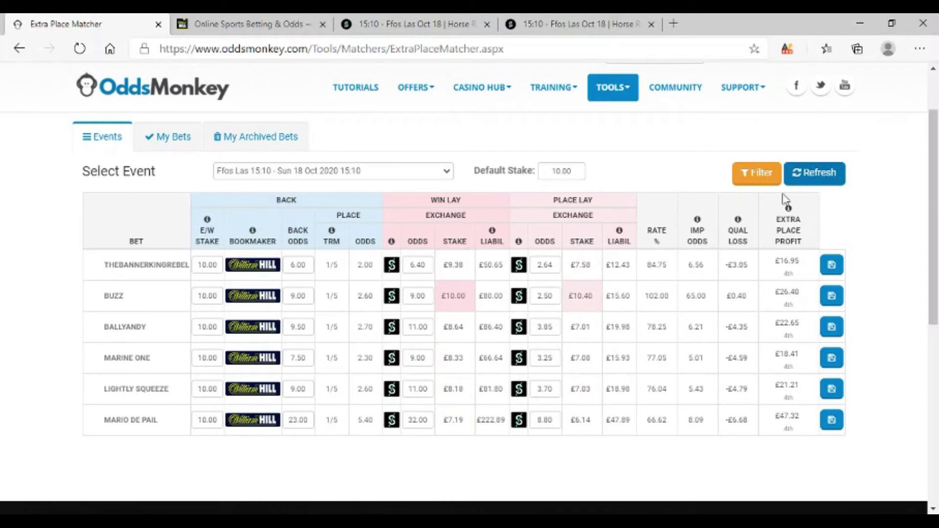
click(812, 182)
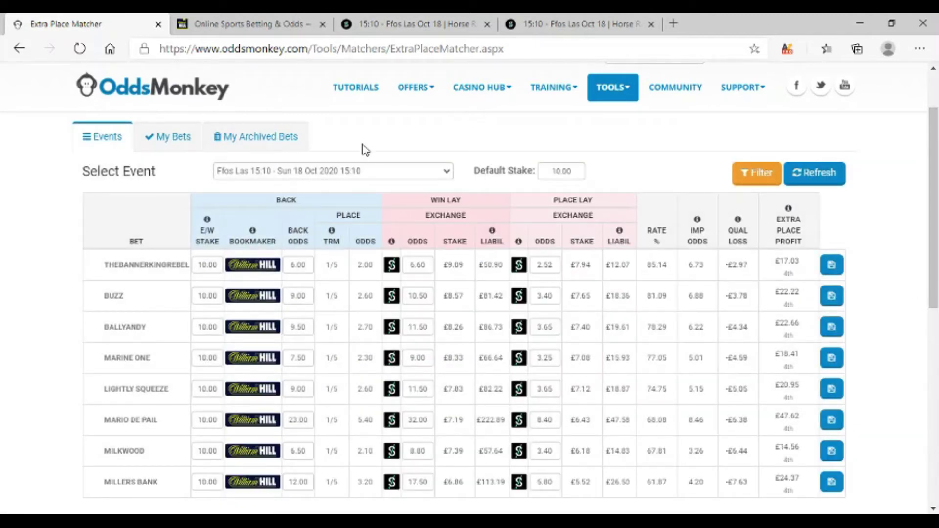
On Smarkets, examine the 15:10 Ffos Las race details and the runners' odds in the to-win market.
click(411, 24)
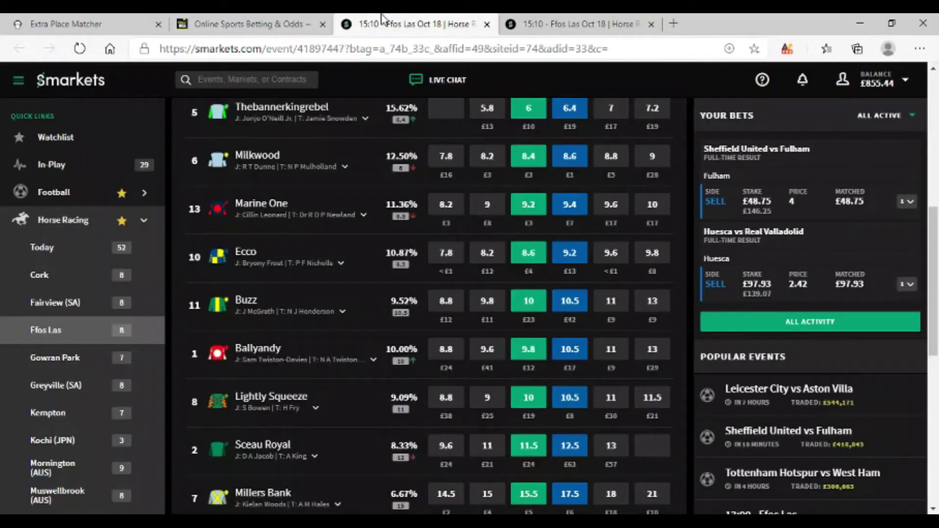
scroll(445, 274, up, 5)
scroll(317, 289, down, 1)
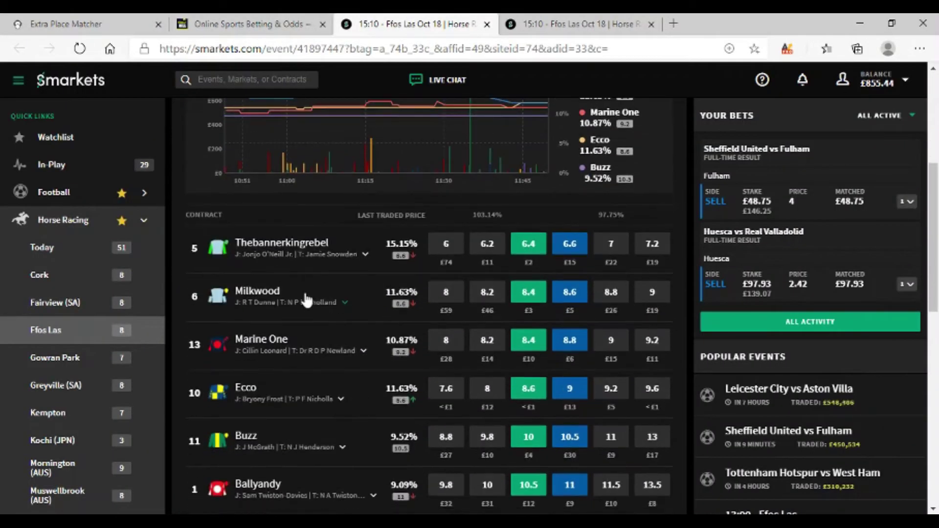
scroll(333, 297, up, 5)
scroll(294, 240, down, 5)
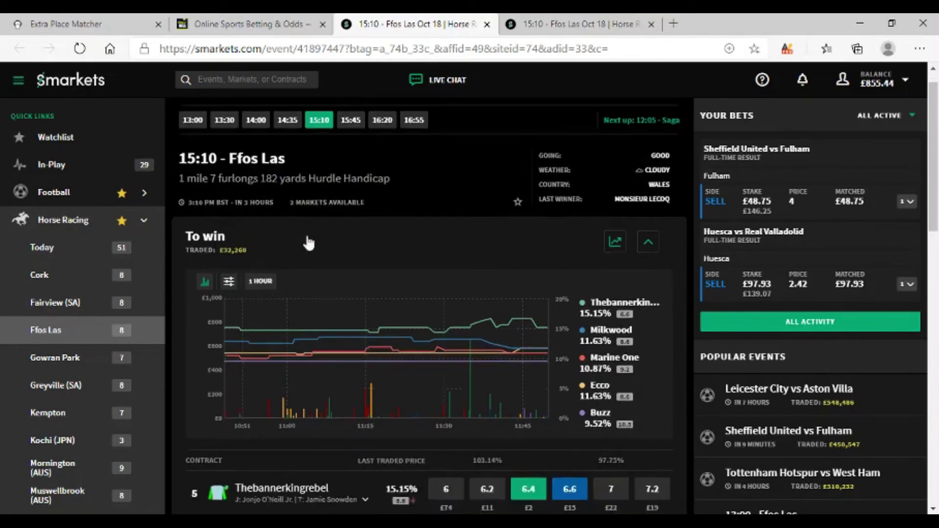
scroll(234, 171, up, 4)
scroll(264, 213, down, 12)
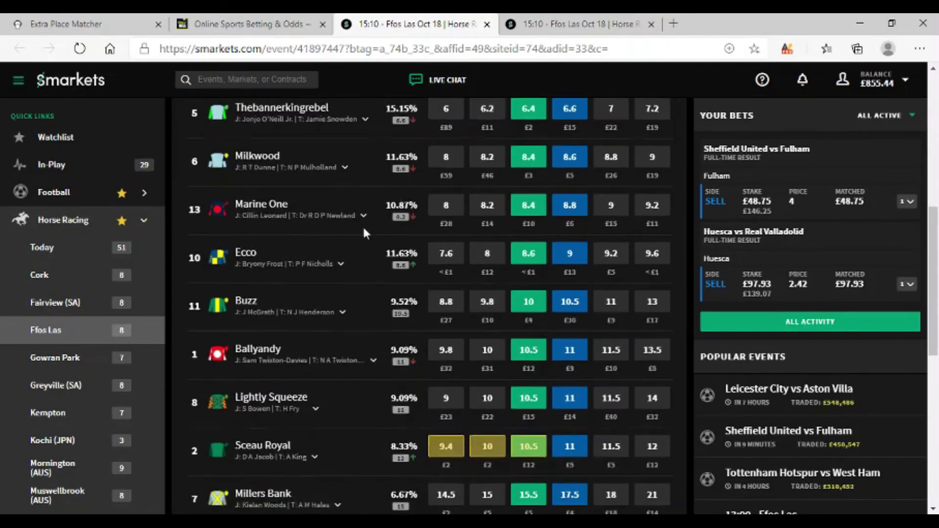
scroll(352, 303, up, 7)
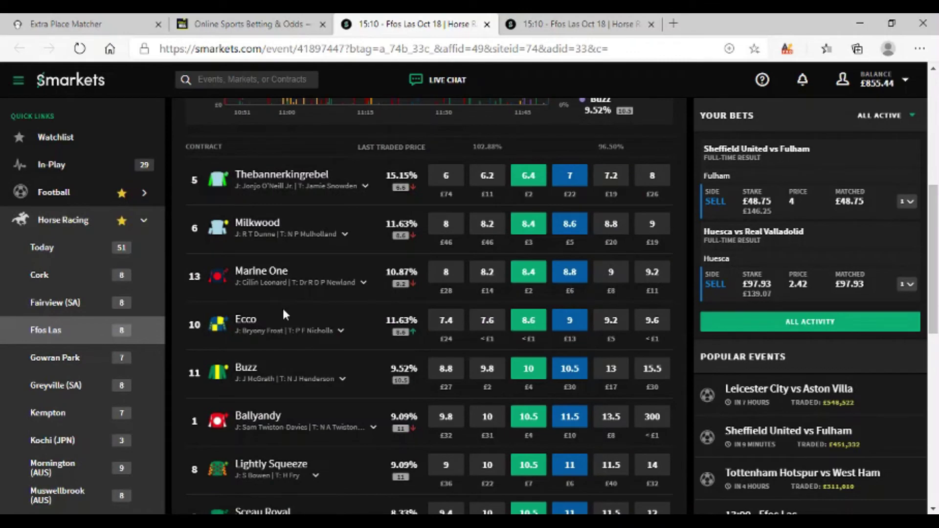
Compare William Hill's extra place offer on the race with Smarkets' full runner list and its top 3 place market.
click(254, 23)
scroll(293, 131, up, 5)
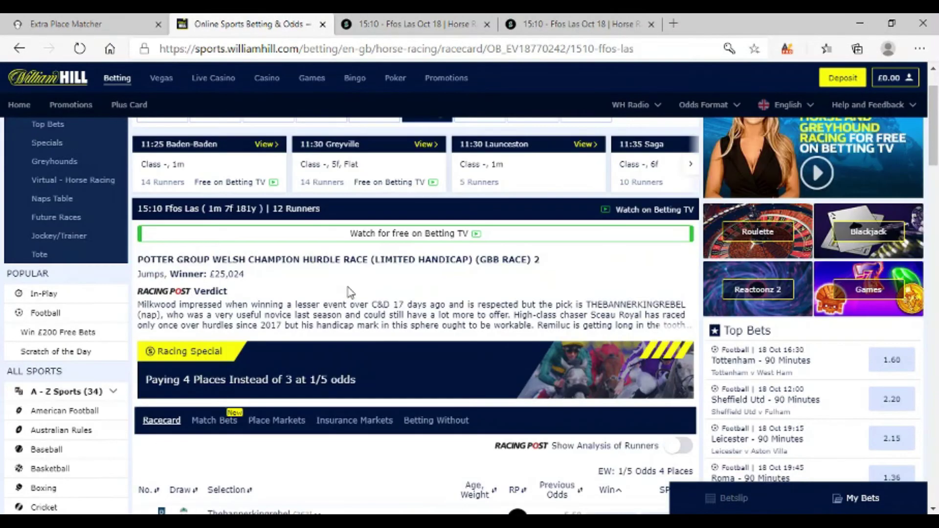
scroll(331, 354, down, 3)
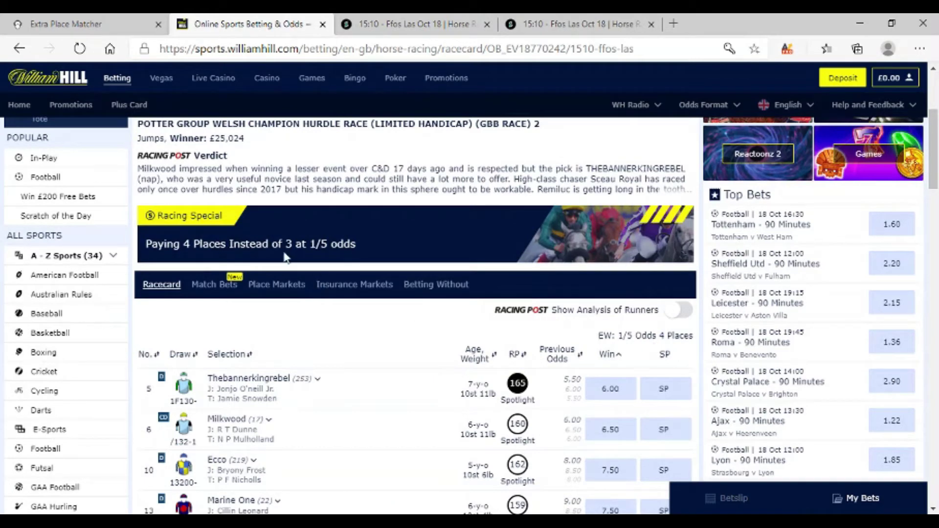
click(416, 23)
scroll(309, 417, down, 4)
scroll(309, 417, down, 5)
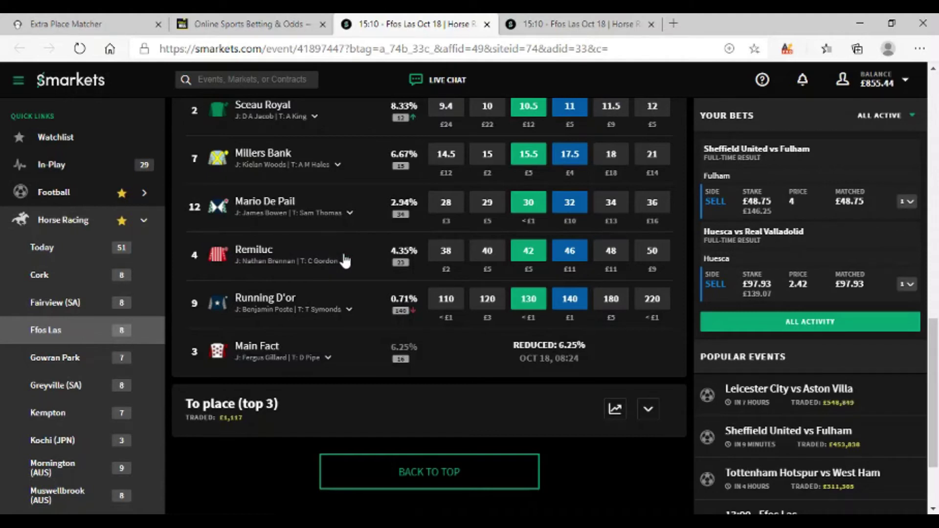
scroll(345, 259, up, 8)
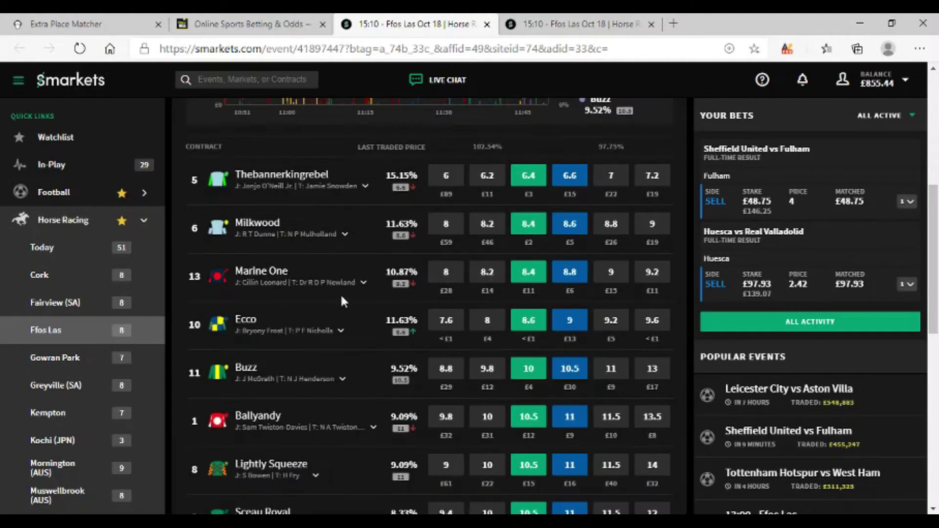
scroll(361, 333, down, 1)
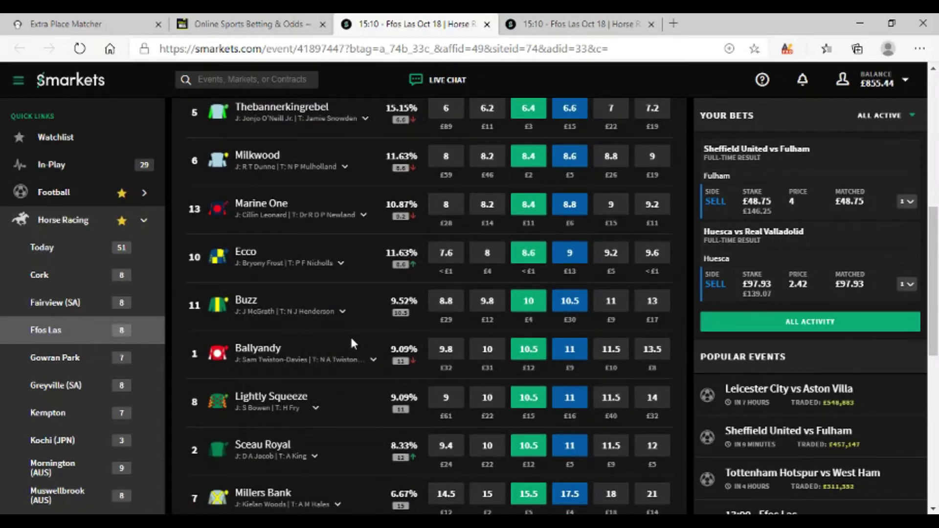
Compare the runners' win odds for the 15:10 Ffos Las race across William Hill, OddsMonkey and Smarkets.
key(ctrl+shift+Tab)
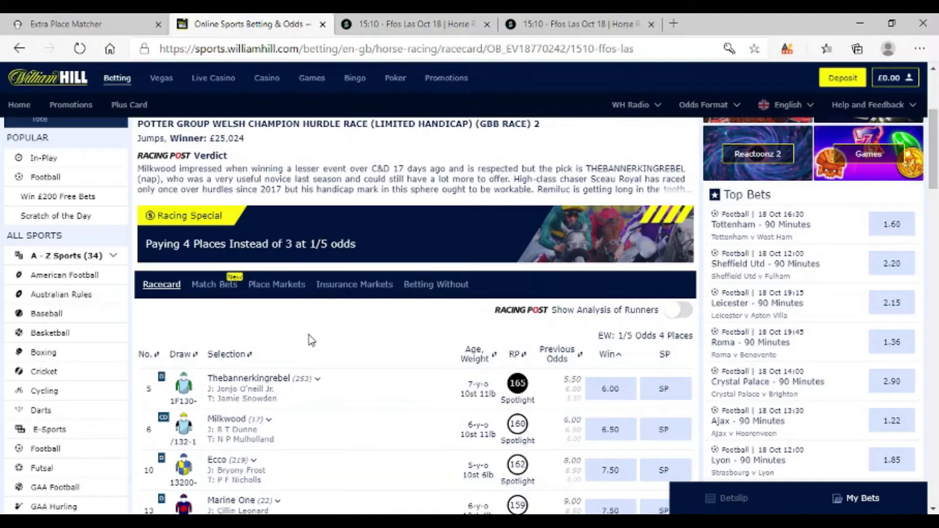
scroll(309, 337, down, 3)
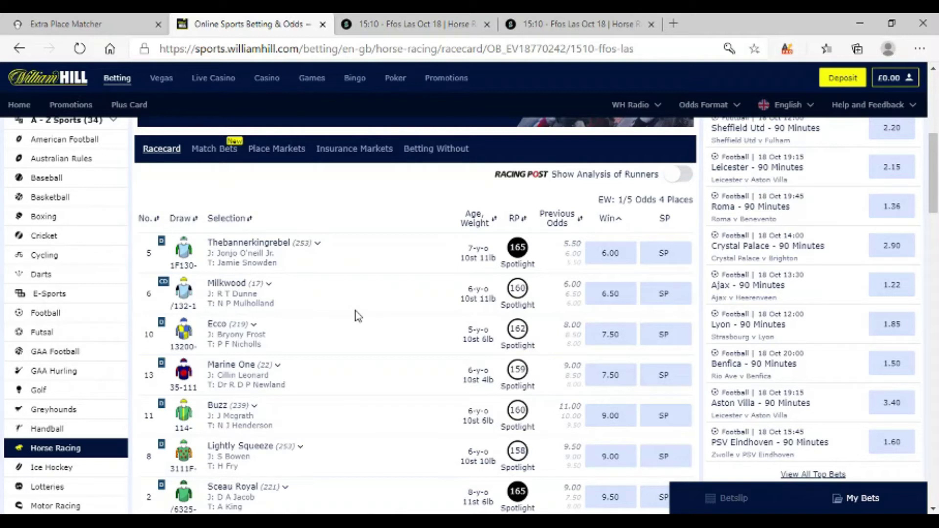
key(ctrl+shift+Tab)
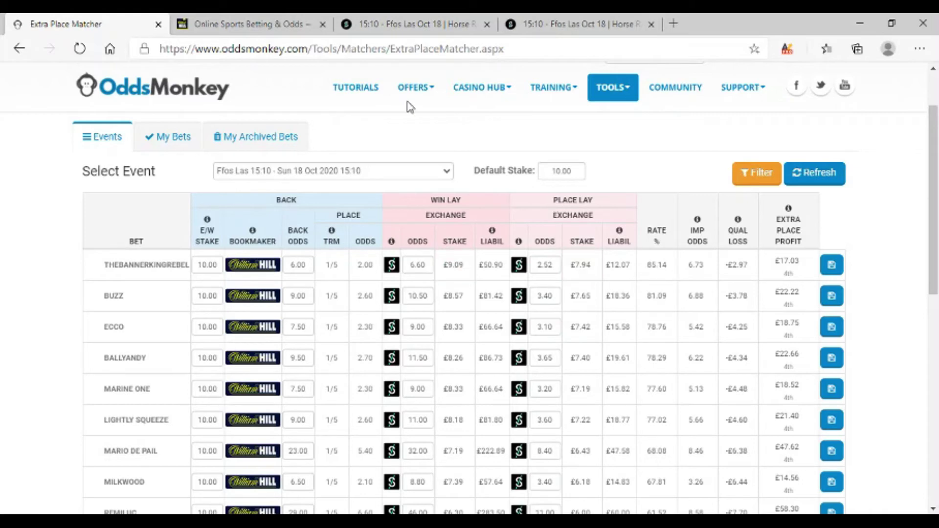
click(244, 24)
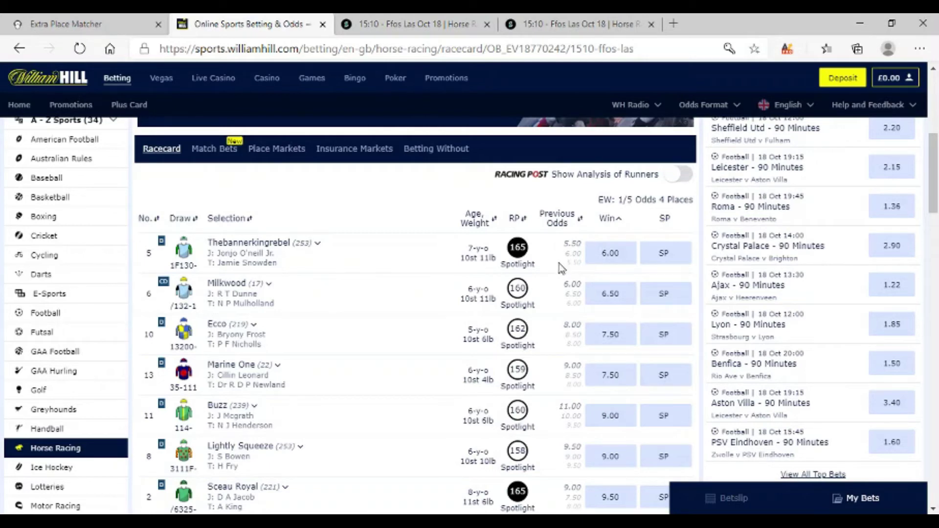
key(ctrl+Tab)
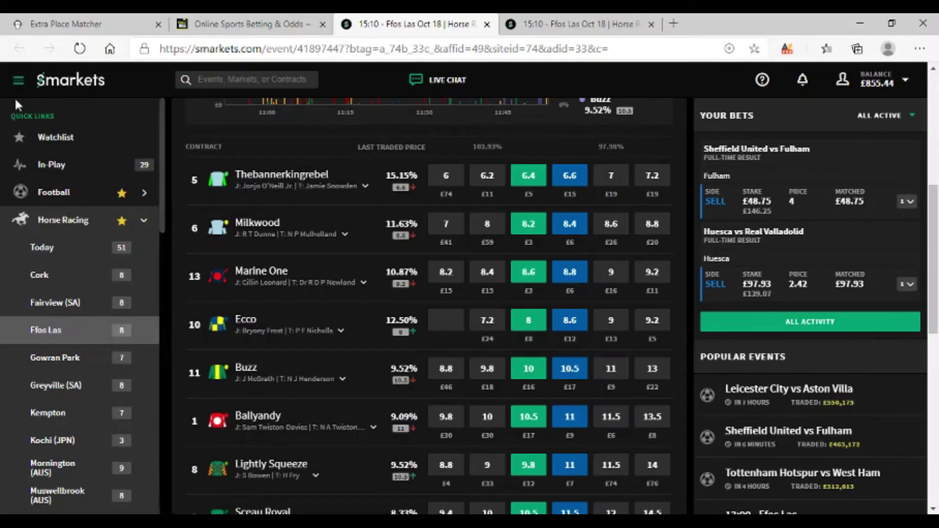
key(ctrl+shift+Tab)
scroll(574, 294, down, 2)
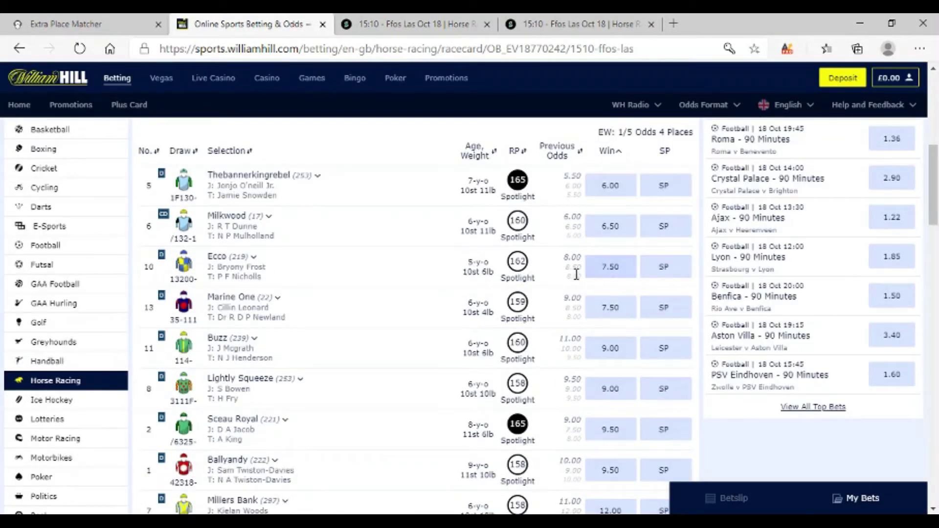
click(422, 30)
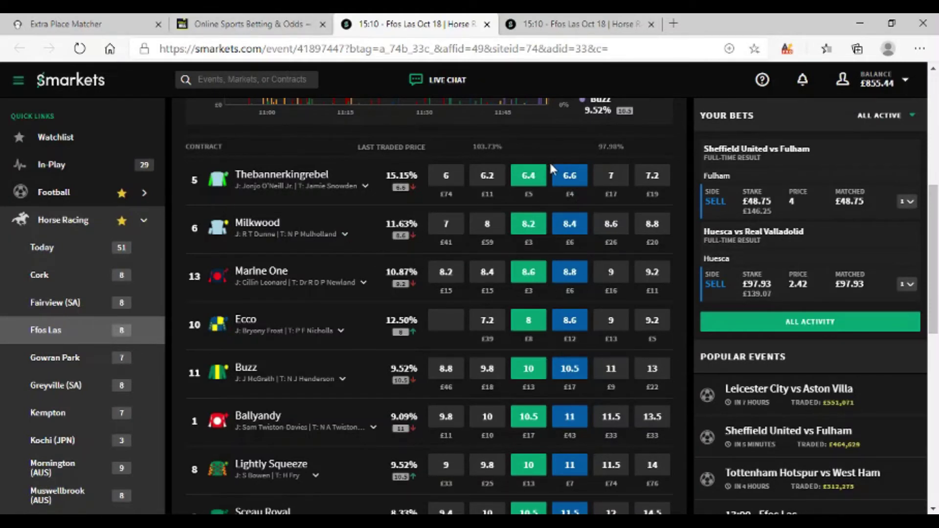
Compare the runners' win odds, from the favourites down to Running D'or, across William Hill, Smarkets and the Extra Place Matcher.
click(279, 24)
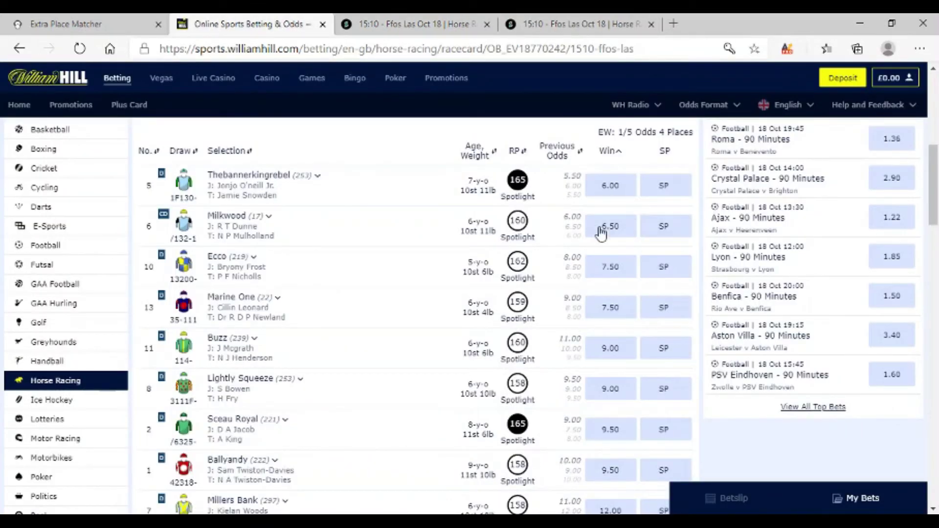
click(407, 24)
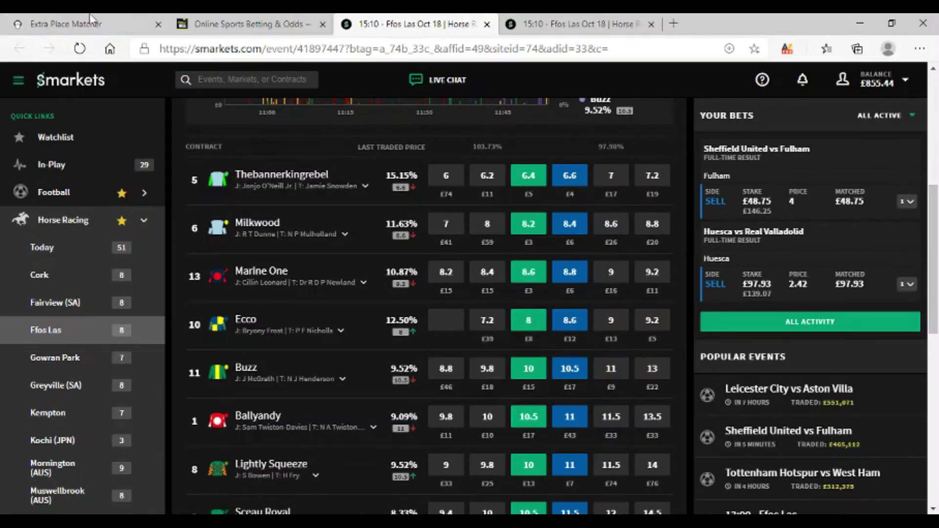
click(102, 28)
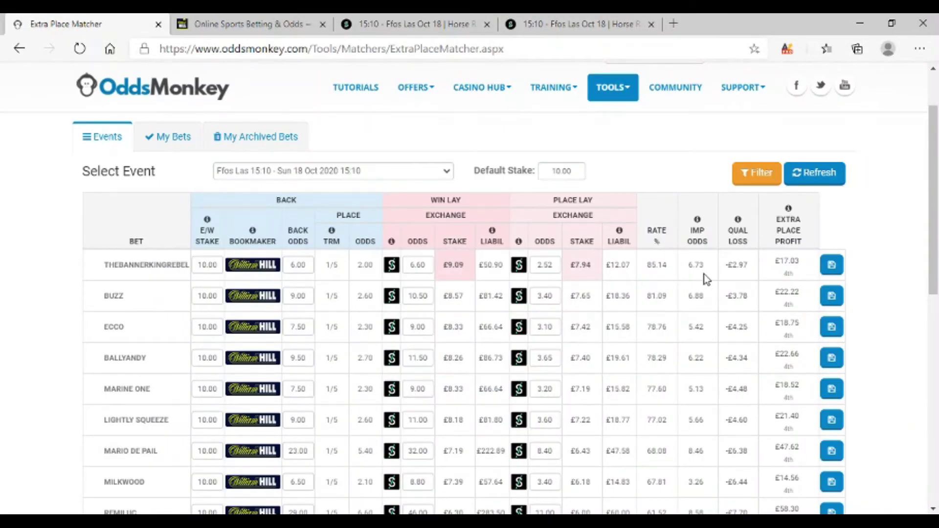
key(ctrl+Tab)
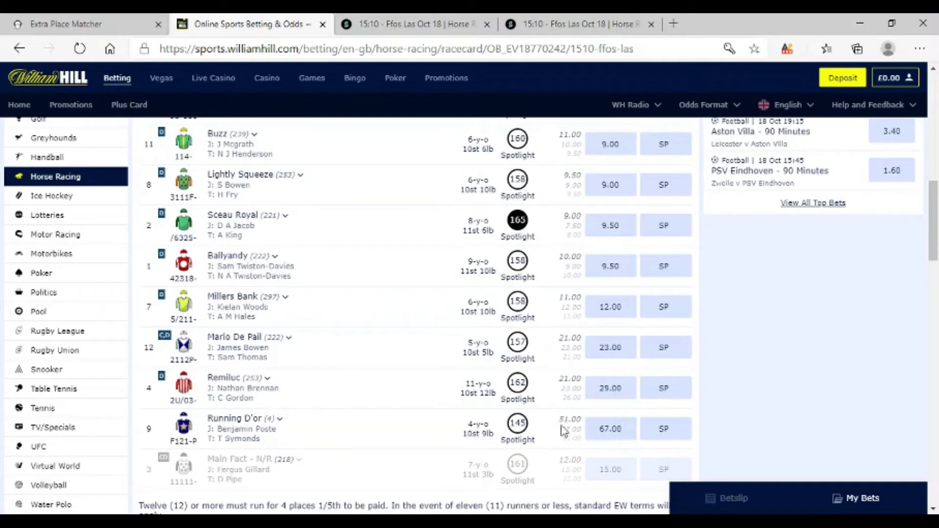
scroll(565, 430, down, 1)
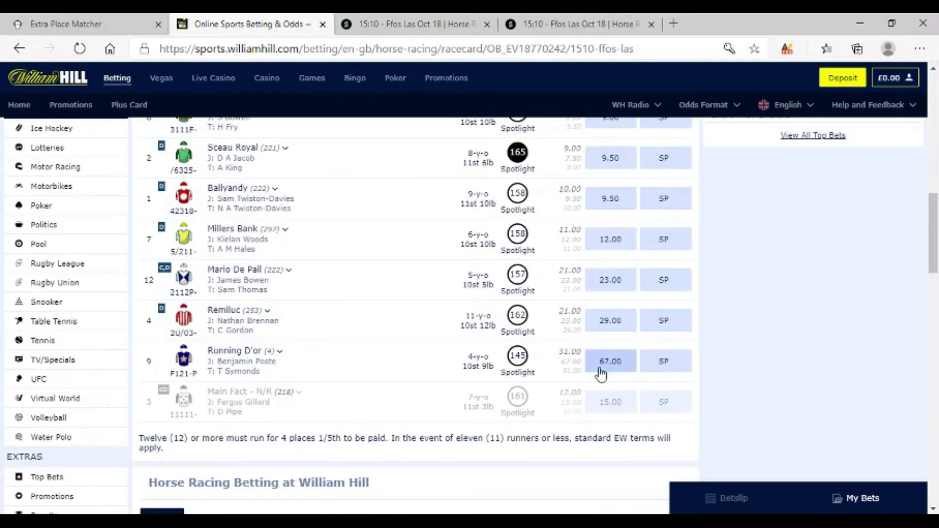
key(ctrl+Tab)
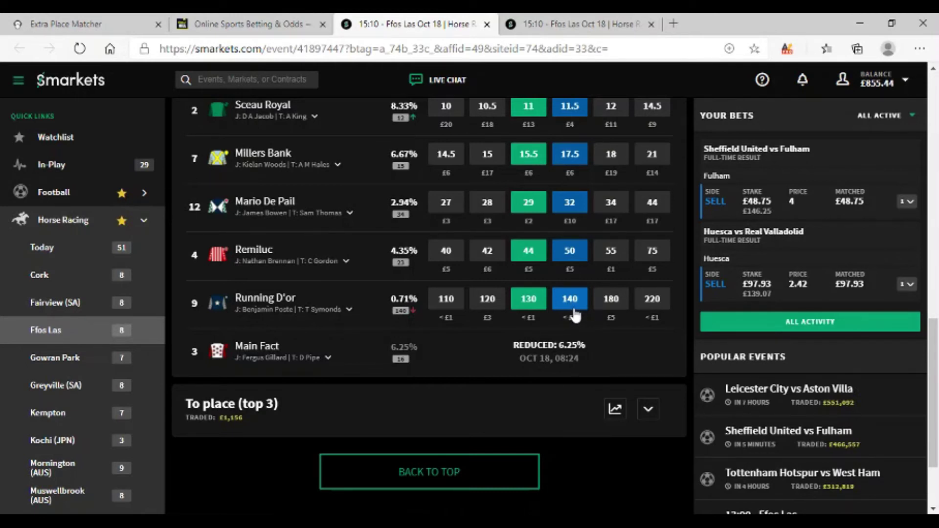
click(111, 28)
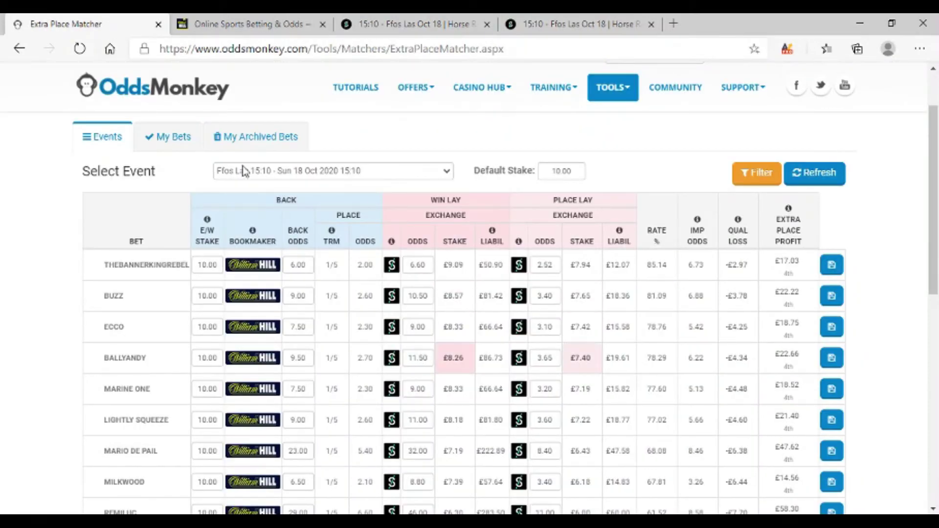
Compare the outsiders' win odds for the 15:10 Ffos Las race between William Hill and the Smarkets lay prices.
click(247, 21)
click(350, 27)
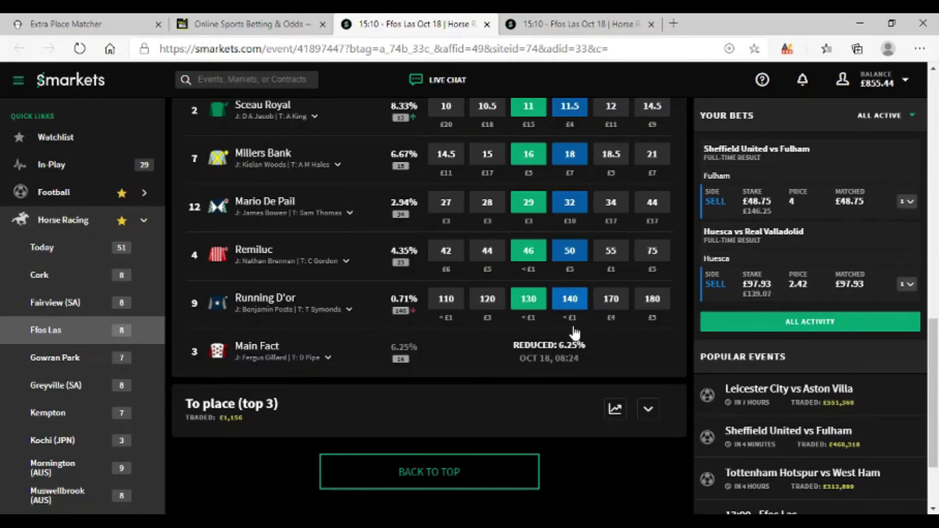
click(274, 24)
click(385, 20)
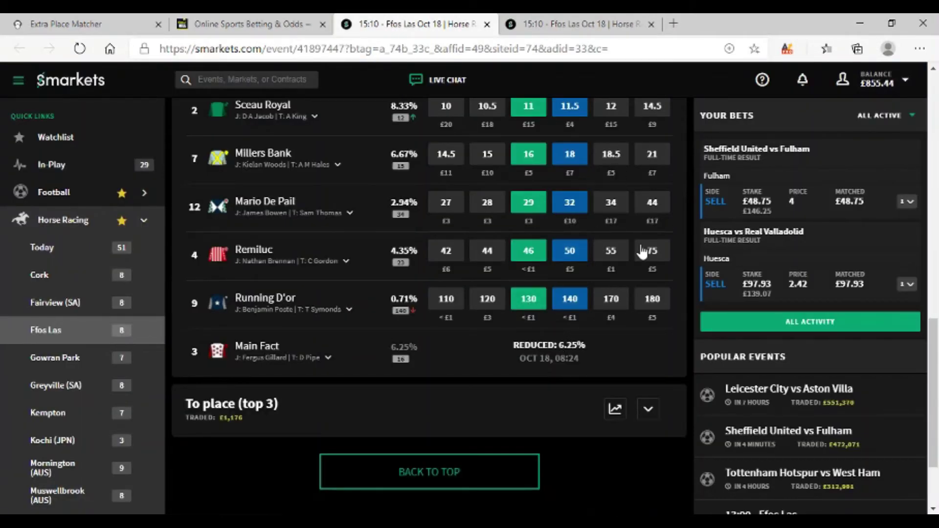
click(231, 21)
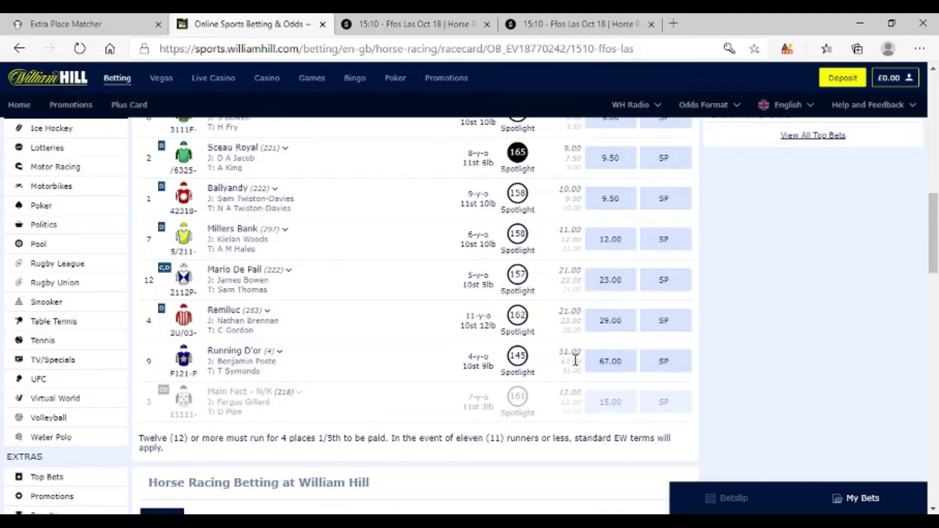
click(448, 25)
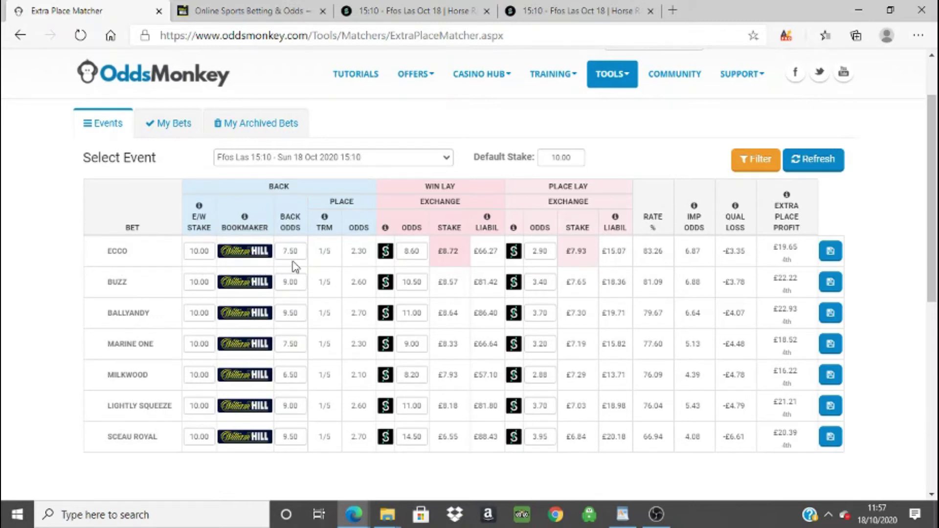
Check the matcher's back, win lay and place lay odds for Ecco against William Hill and Smarkets.
click(248, 9)
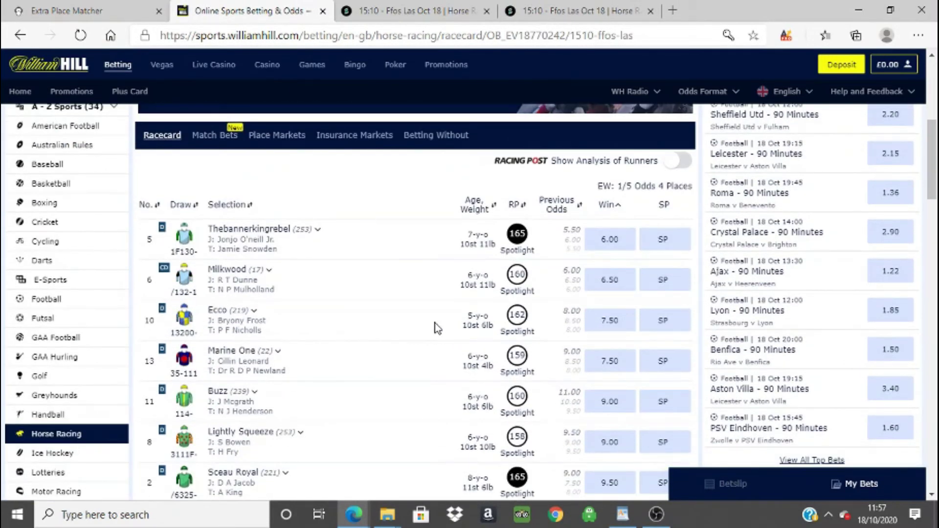
click(49, 6)
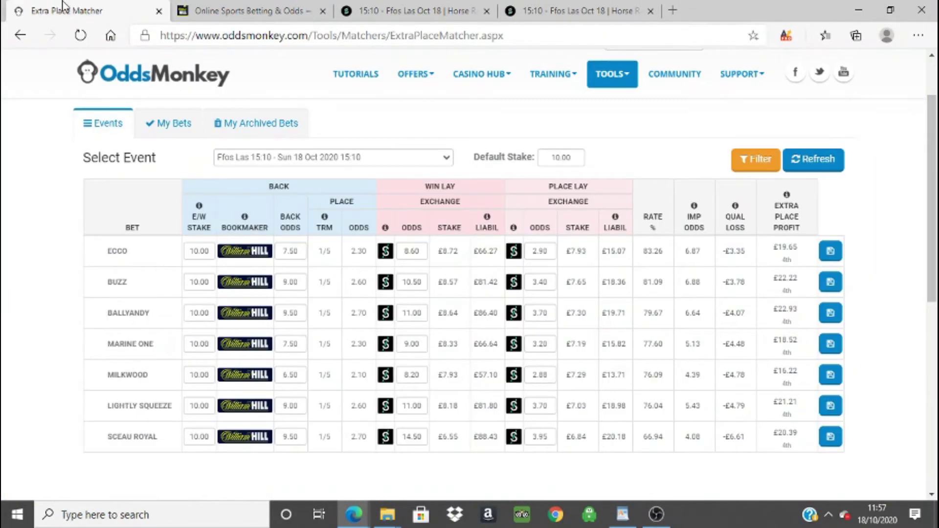
click(414, 262)
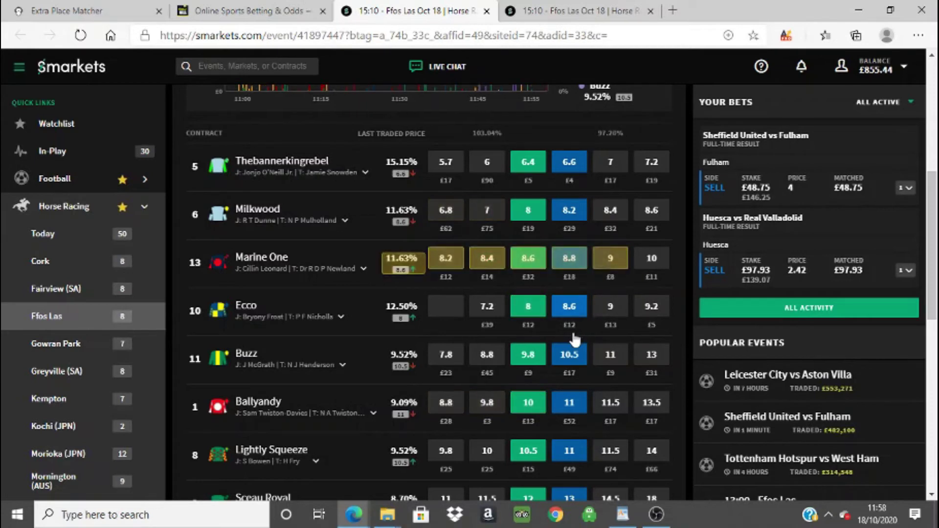
key(ctrl+1)
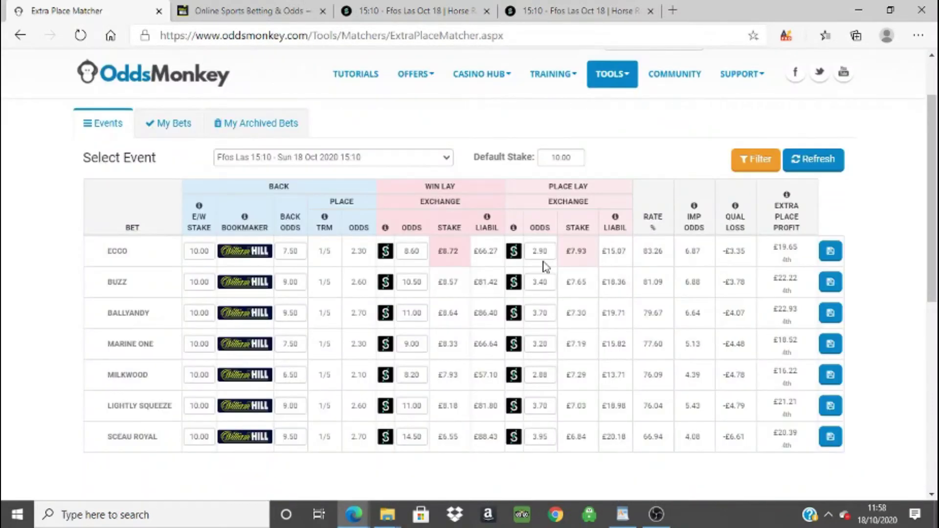
click(569, 10)
Open OddsMonkey's Each Way Extra Places Calculator and enter the bookmaker bet: odds 7.5, total stake £20, place payout 1/5.
scroll(440, 387, down, 4)
scroll(416, 387, down, 4)
scroll(414, 342, up, 4)
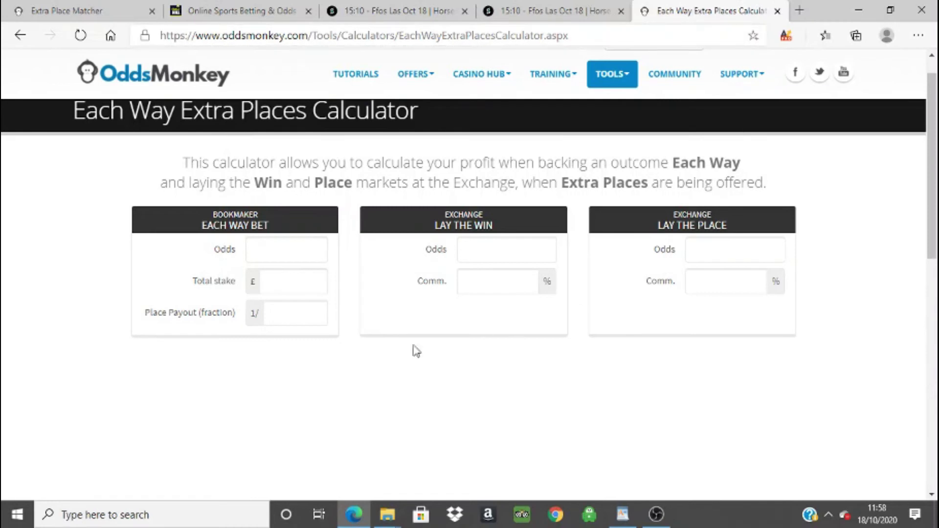
click(295, 253)
text(7.5)
click(298, 281)
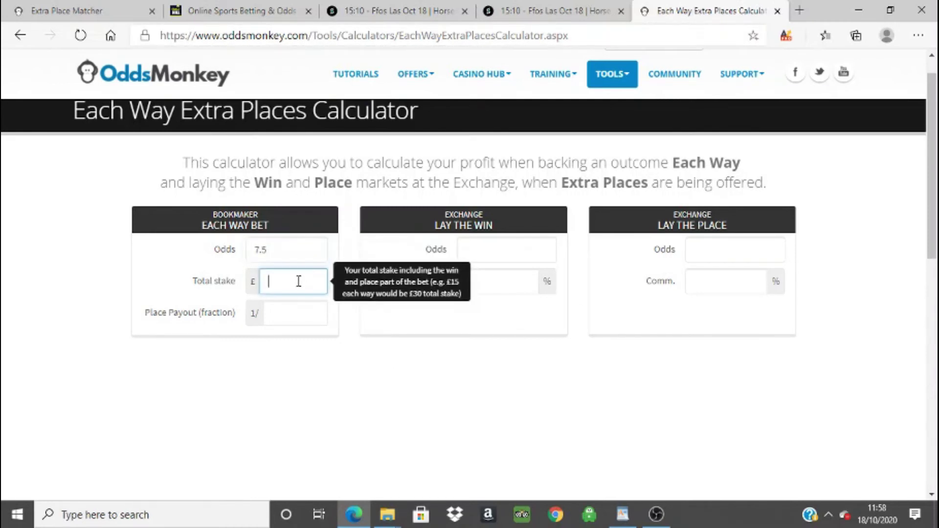
text(20)
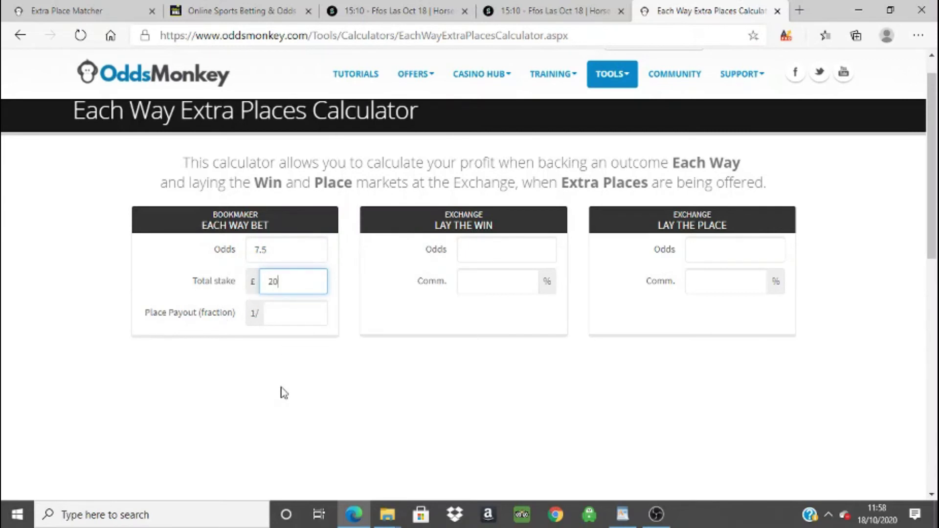
click(296, 312)
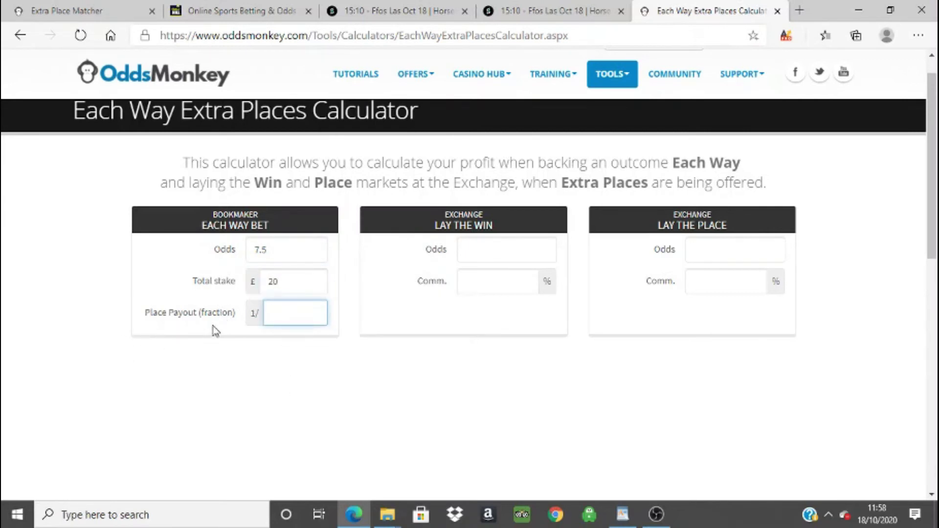
text(5)
Look up Ecco's lay odds in both Smarkets markets and enter 8.6 for the win lay and 2.9 for the place lay.
click(492, 254)
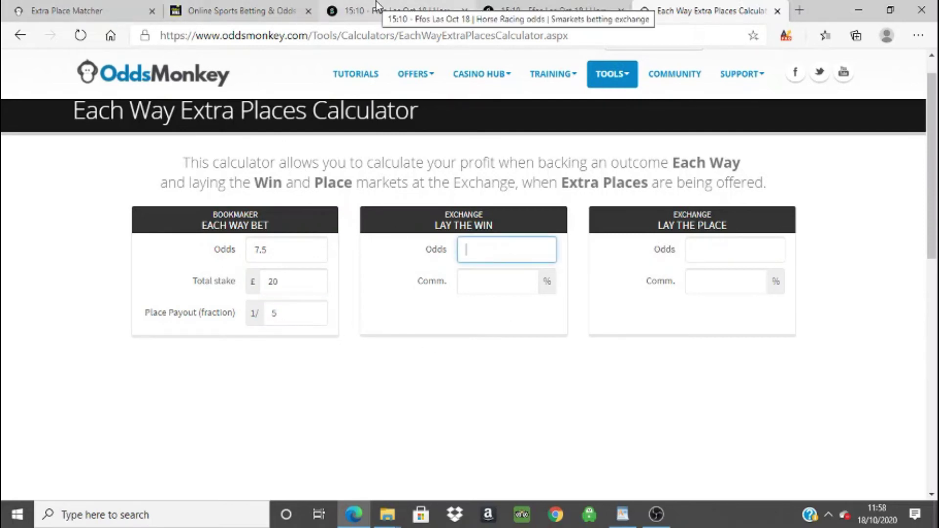
click(349, 8)
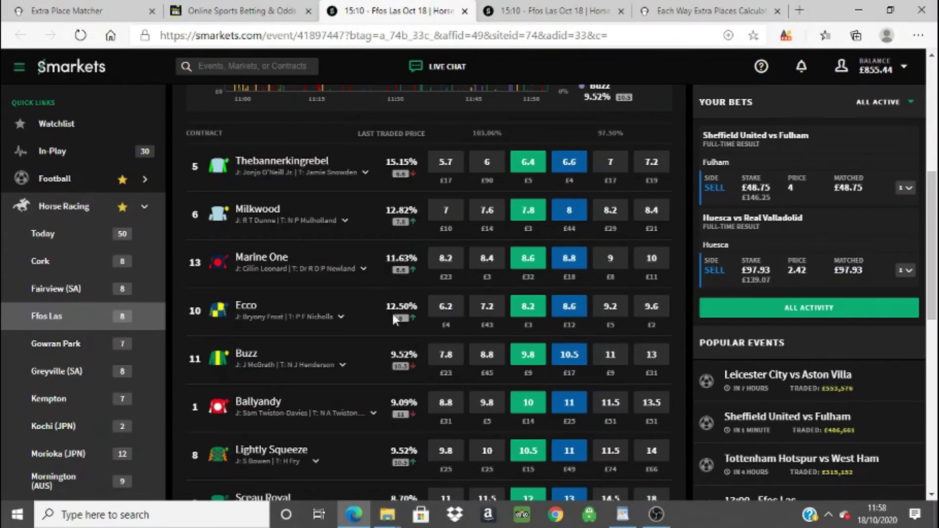
click(578, 10)
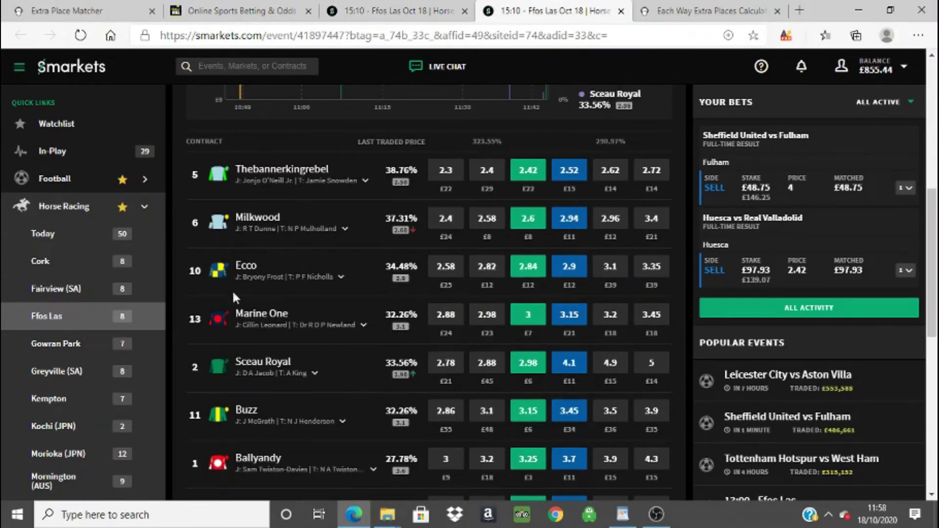
key(ctrl+Tab)
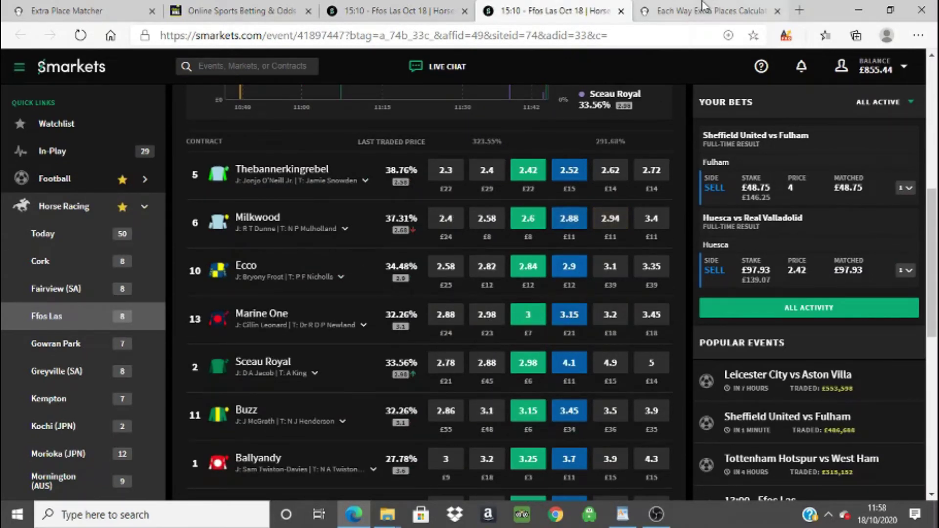
text(8.6)
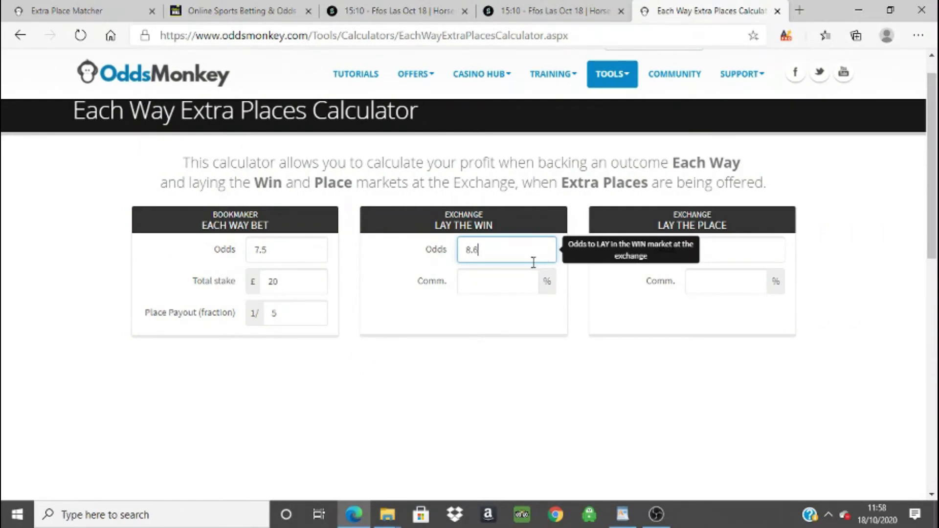
click(720, 255)
text(2.9)
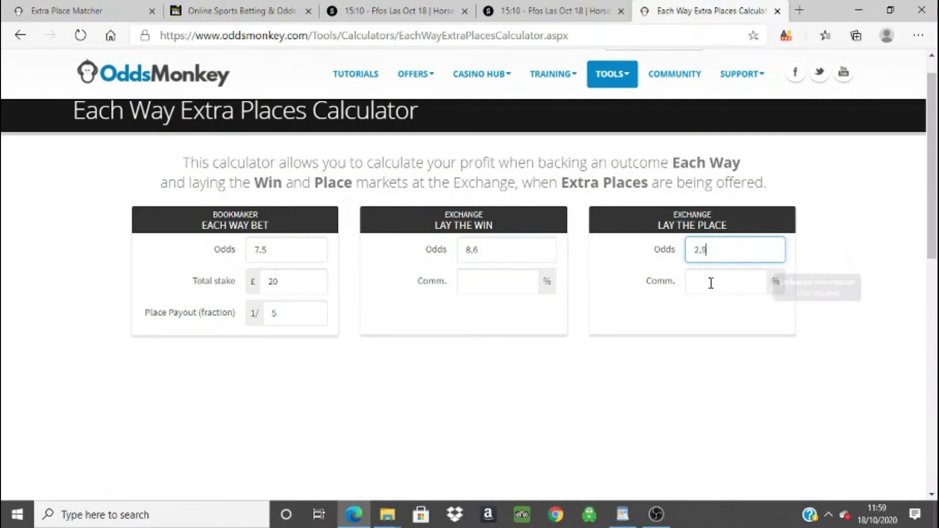
Set the exchange commission to 0% for both the win lay and the place lay, and review the bet details.
click(509, 307)
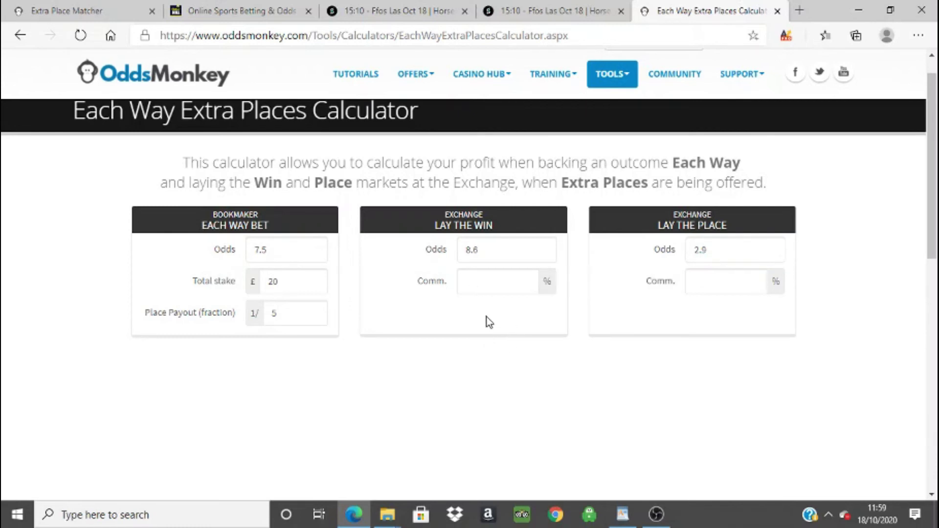
click(489, 289)
text(0)
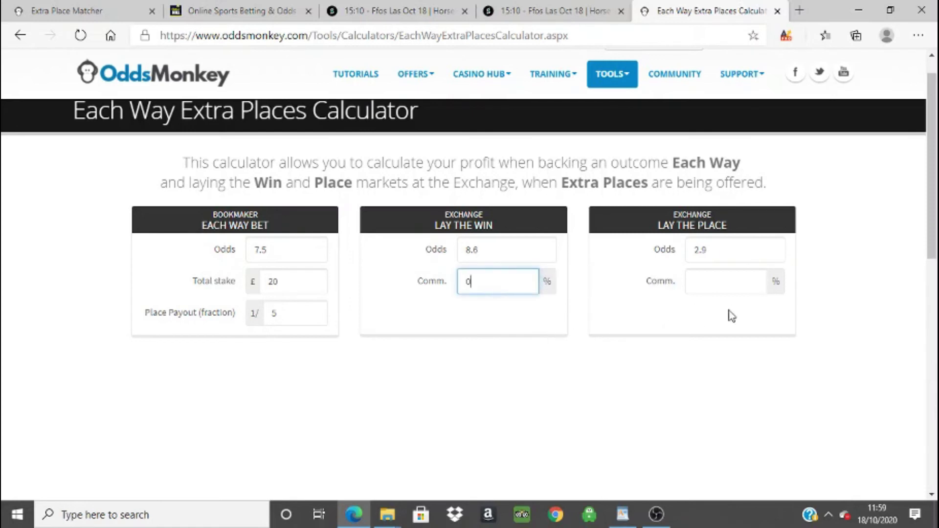
click(738, 289)
text(0)
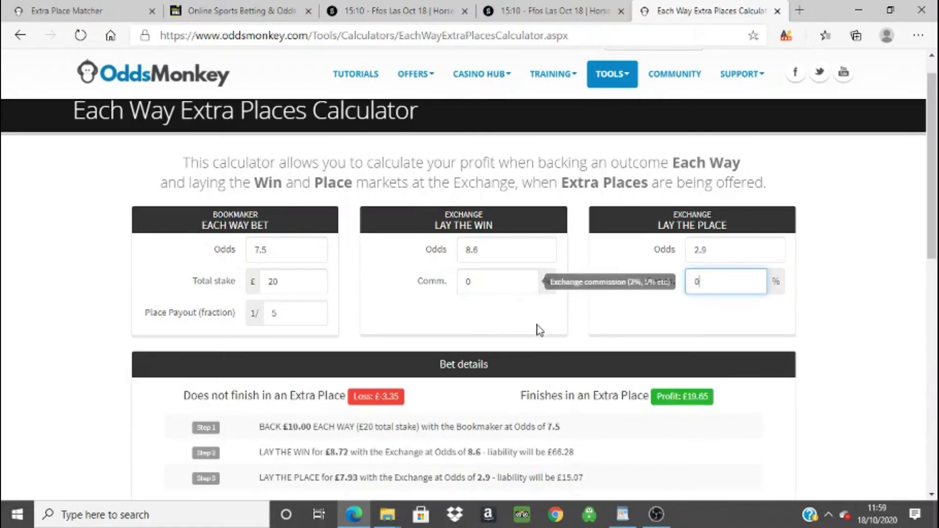
scroll(488, 338, down, 3)
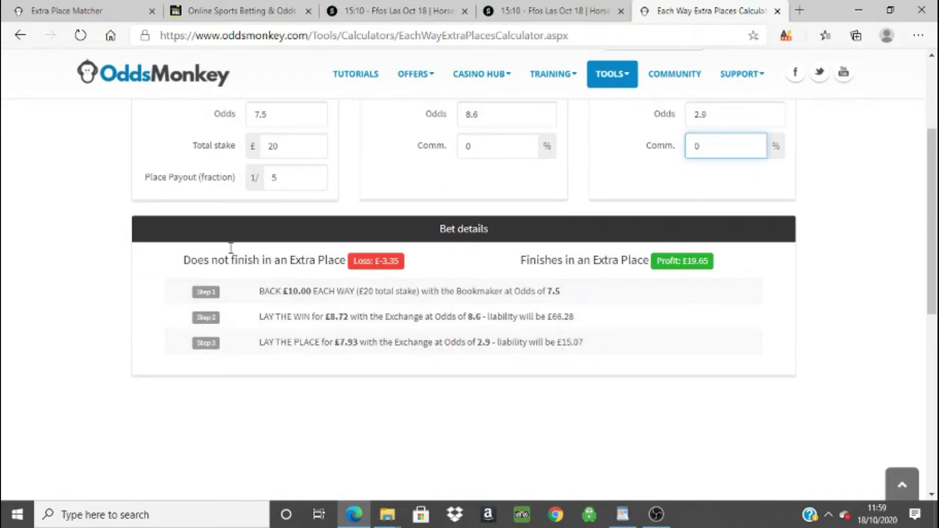
Add Ecco at 7.50 to the William Hill betslip with a £10 stake and make it an each-way bet.
click(58, 8)
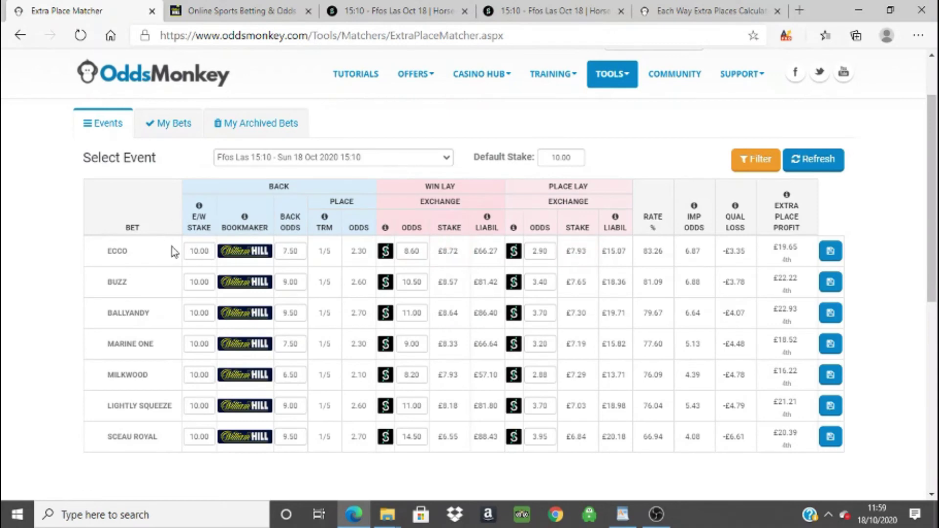
click(248, 6)
click(610, 325)
click(717, 450)
text(10)
click(702, 383)
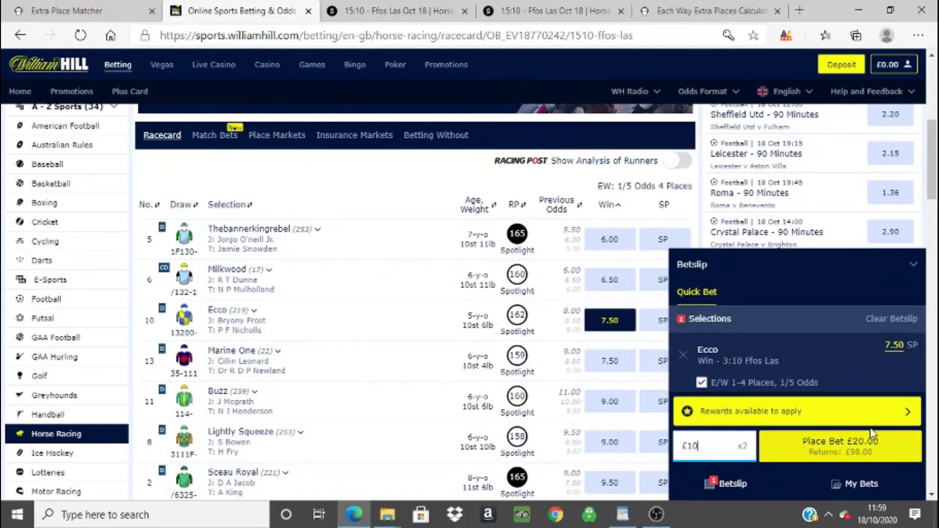
Apply the "#1 Racing Bet Boost 18-10" reward to the Ecco bet.
click(805, 412)
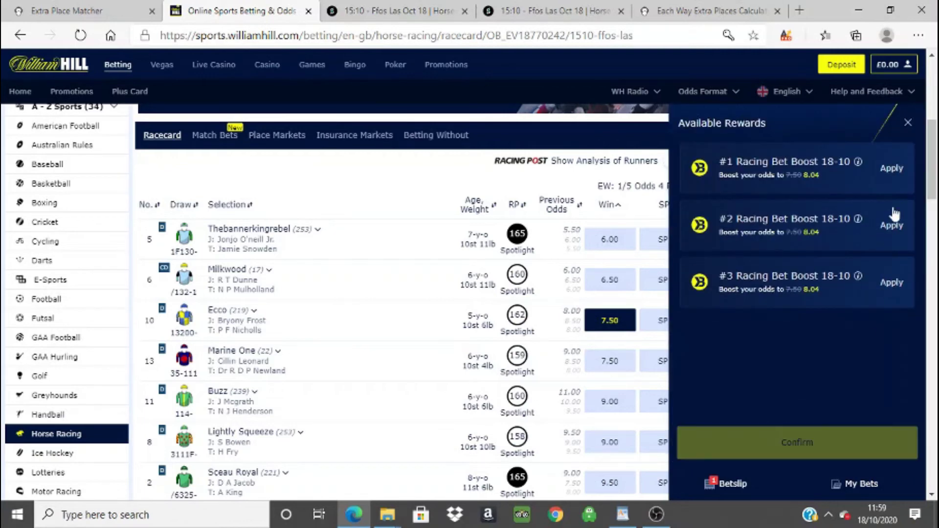
click(891, 171)
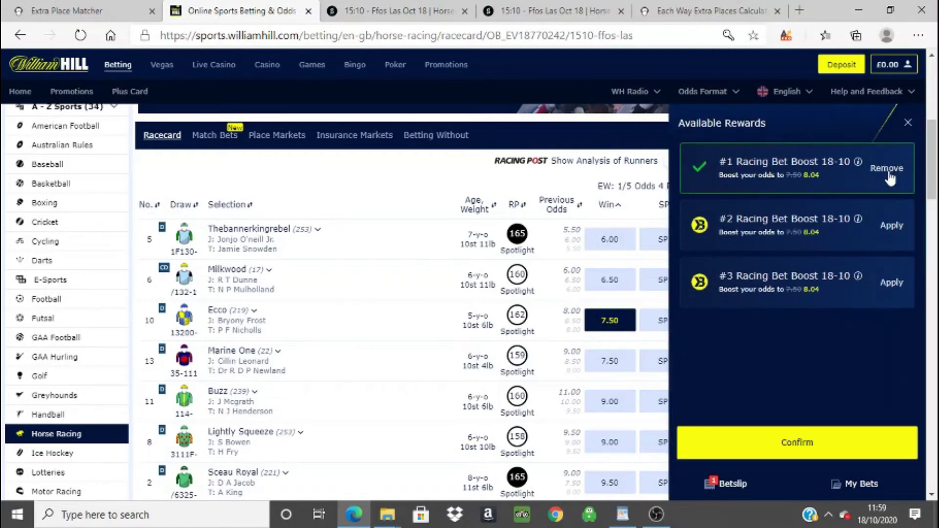
click(801, 443)
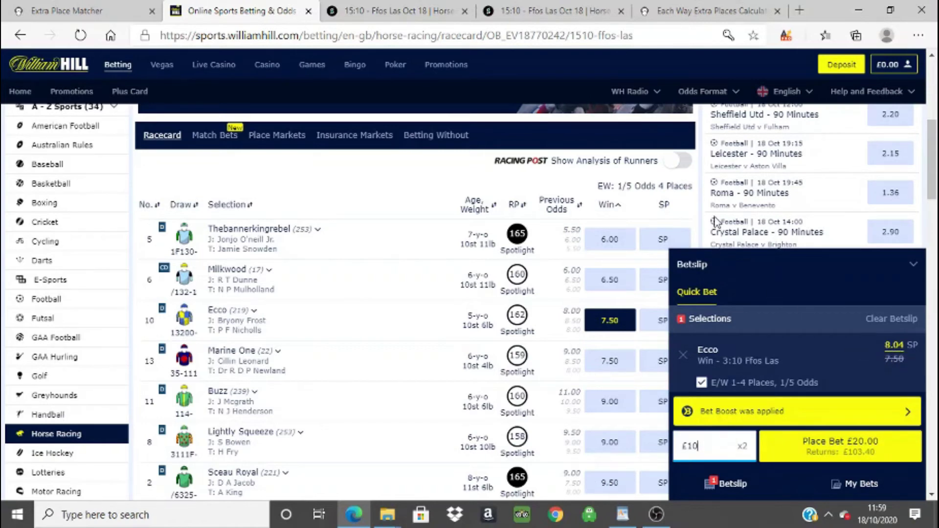
Set the bookmaker odds in the Each Way Extra Places Calculator to the boosted 8.04.
click(699, 15)
drag(287, 116, 215, 115)
text(8.04)
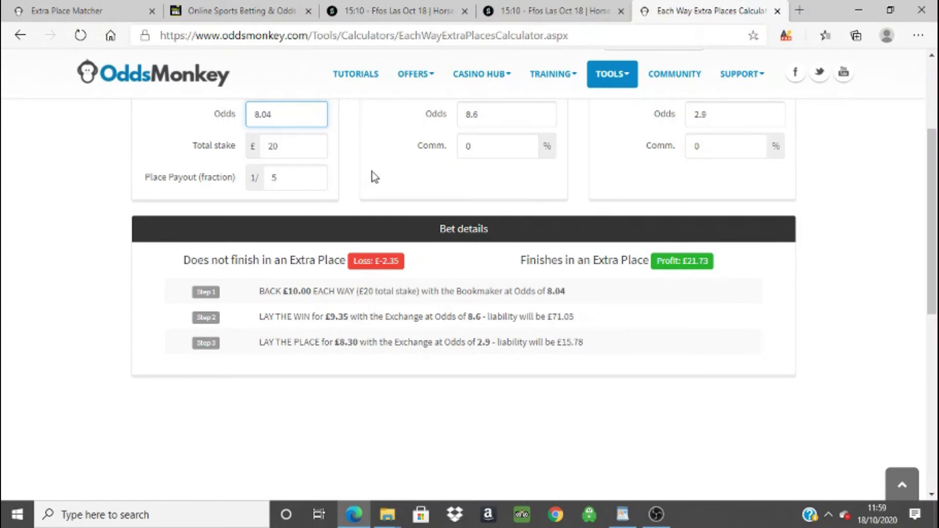
Compare the Each Way Extra Places Calculator's entries with the William Hill betslip and Ecco's Smarkets win and place lay odds.
click(372, 177)
scroll(268, 206, up, 1)
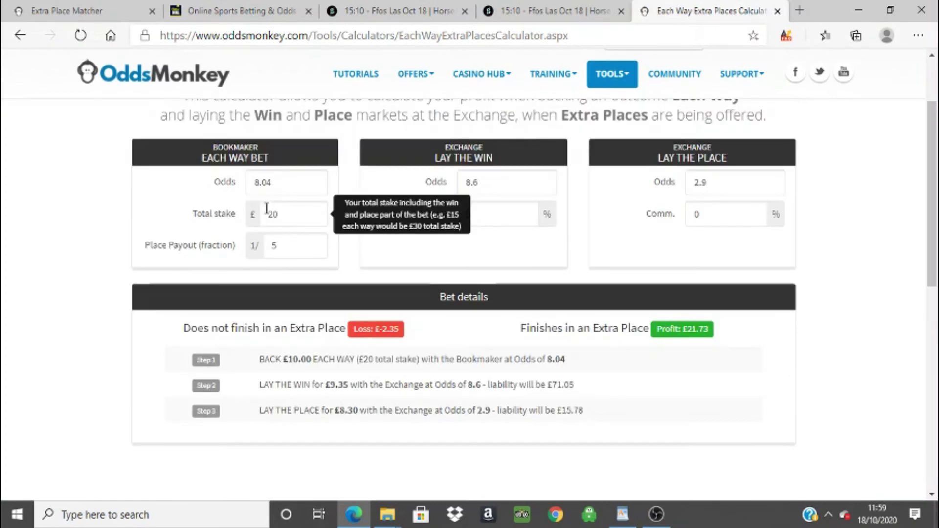
click(235, 11)
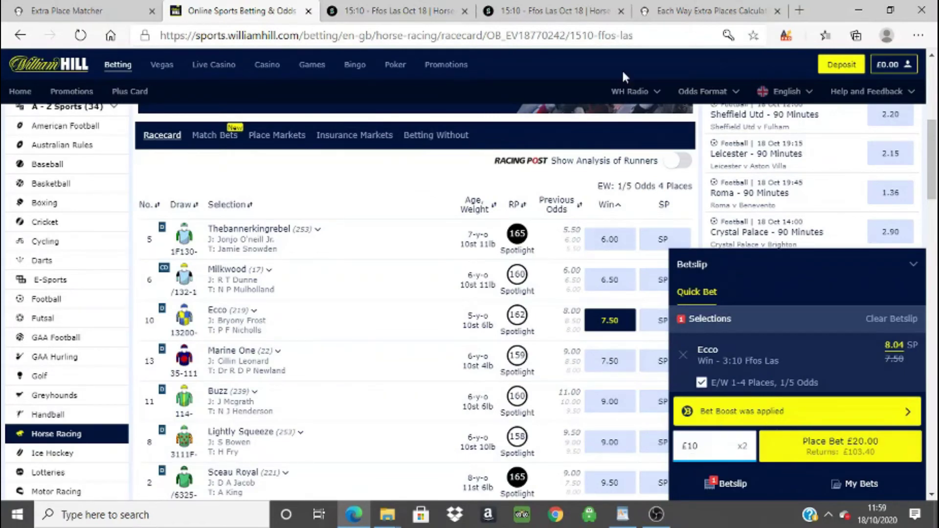
click(710, 11)
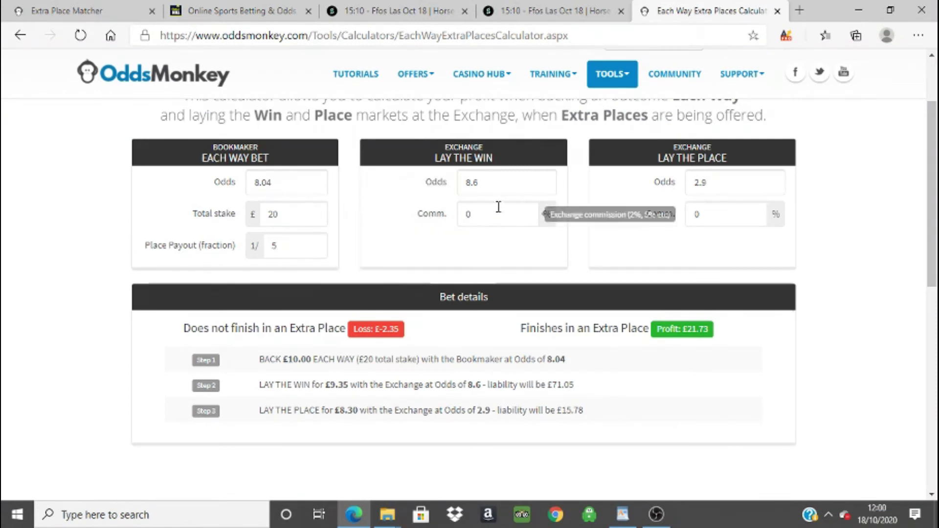
click(397, 11)
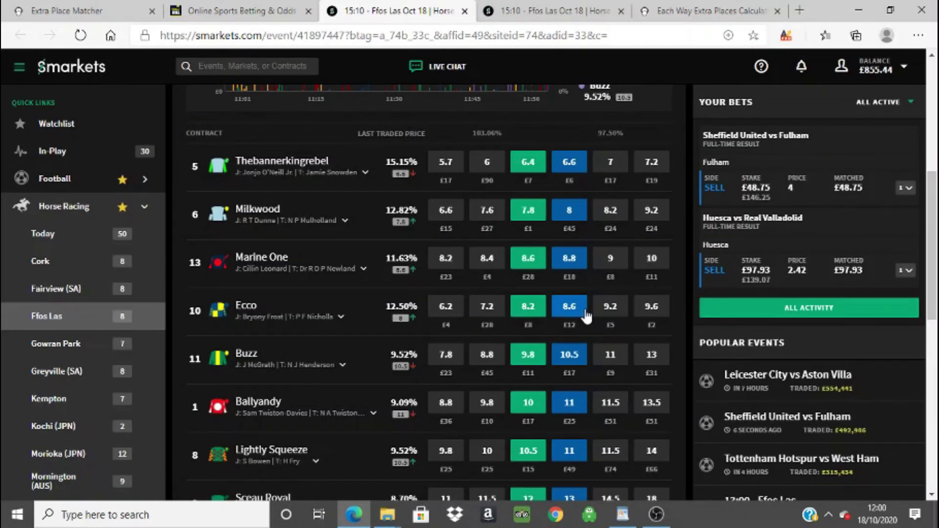
click(553, 11)
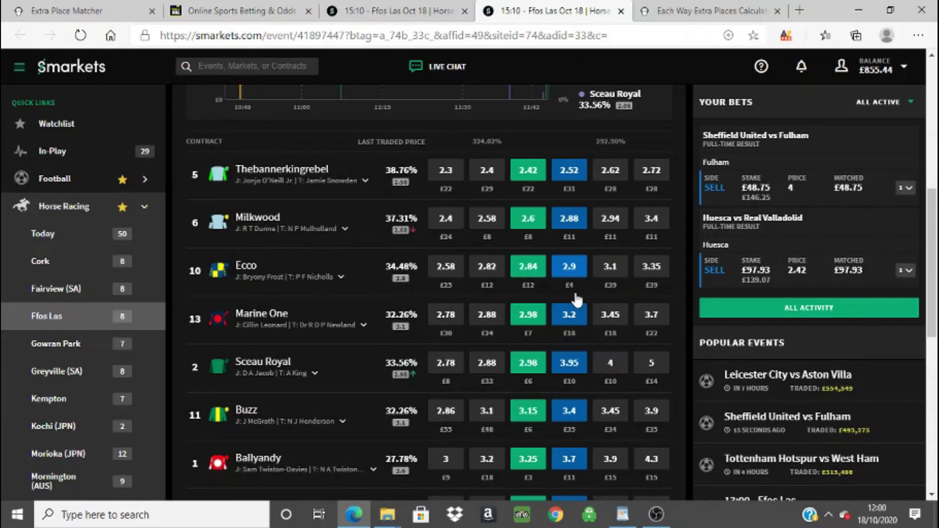
key(ctrl+Tab)
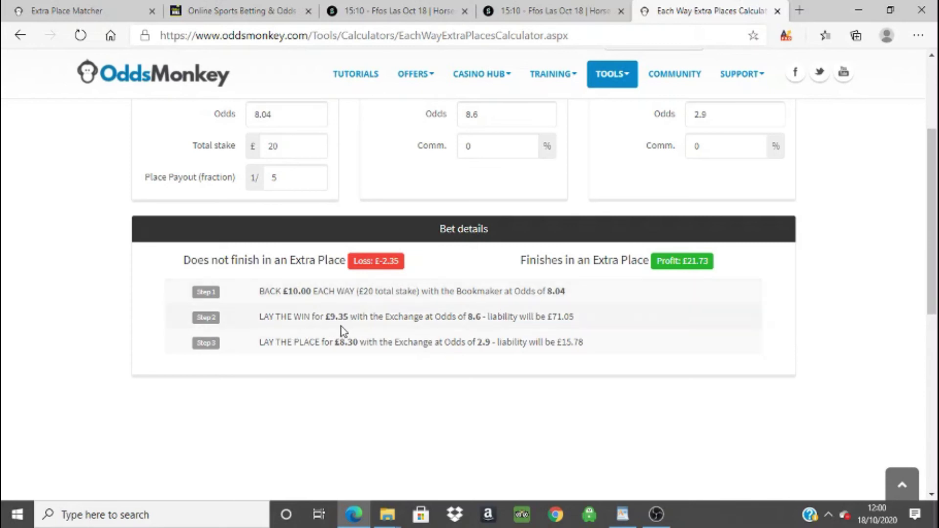
Enter a £9.35 lay on Ecco at 8.6 in the Smarkets win market.
click(394, 11)
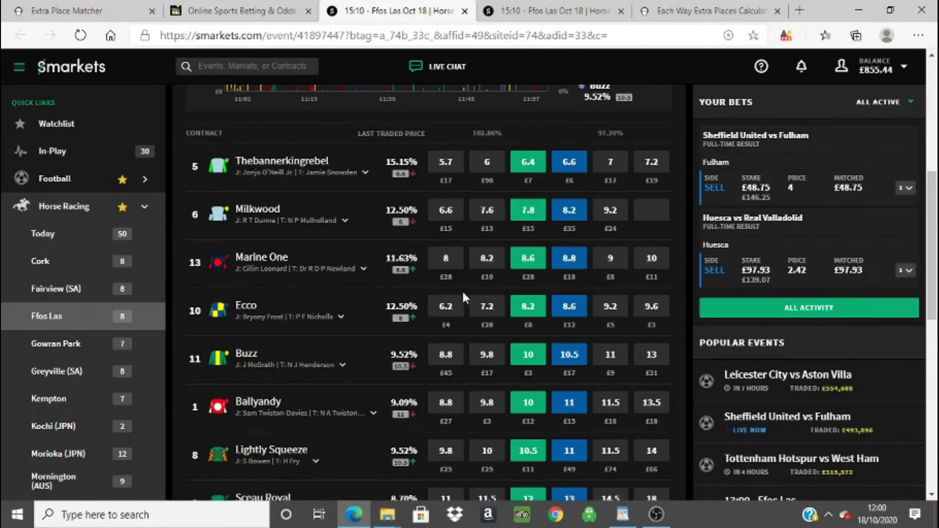
click(570, 308)
text(9.35)
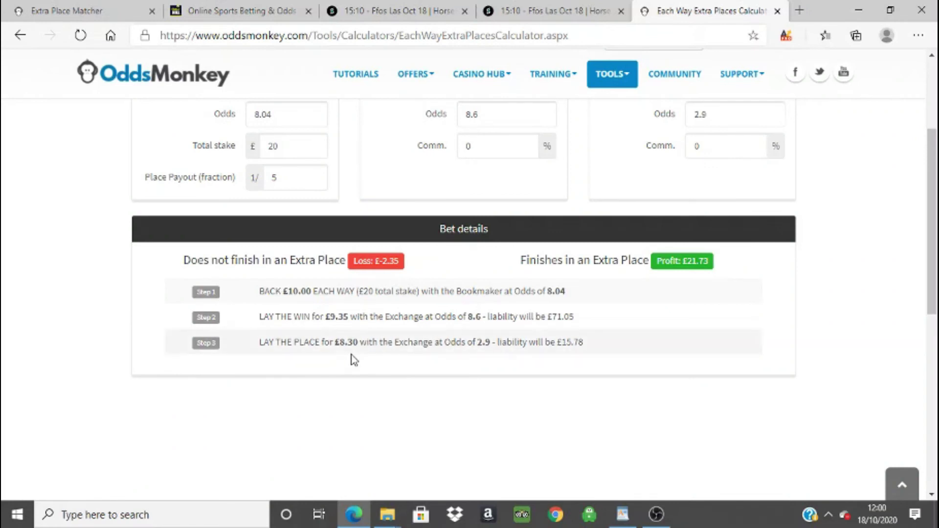
Check Ecco's current lay odds in the Smarkets place market and set the calculator's place lay odds to 3.1.
click(566, 6)
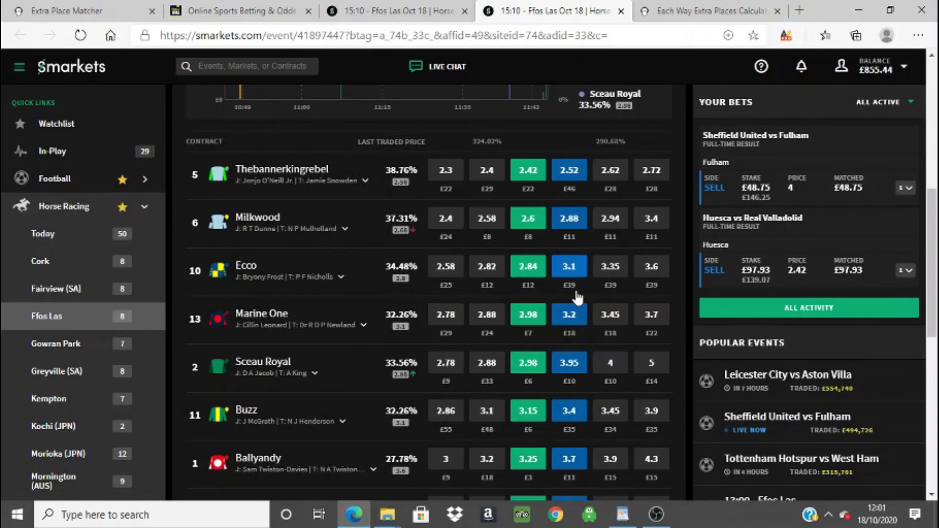
click(709, 10)
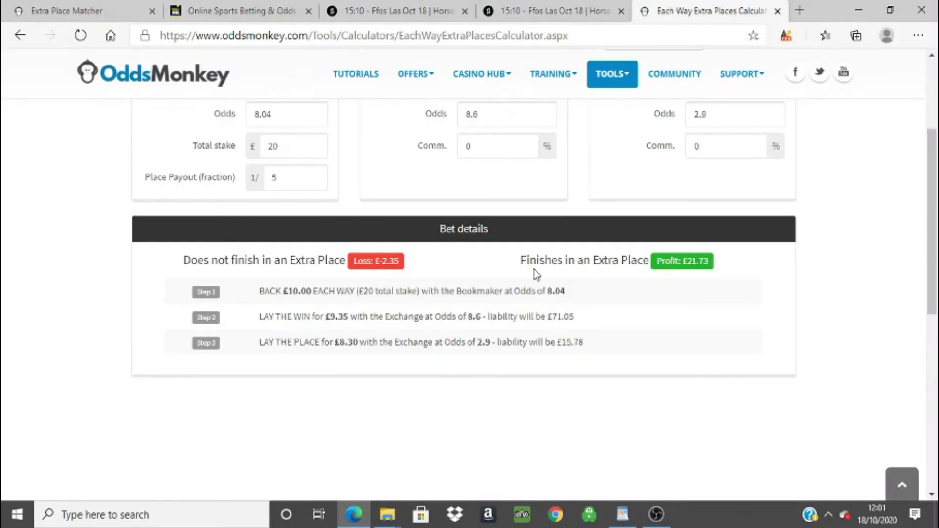
scroll(538, 264, up, 1)
double_click(723, 182)
text(3.1)
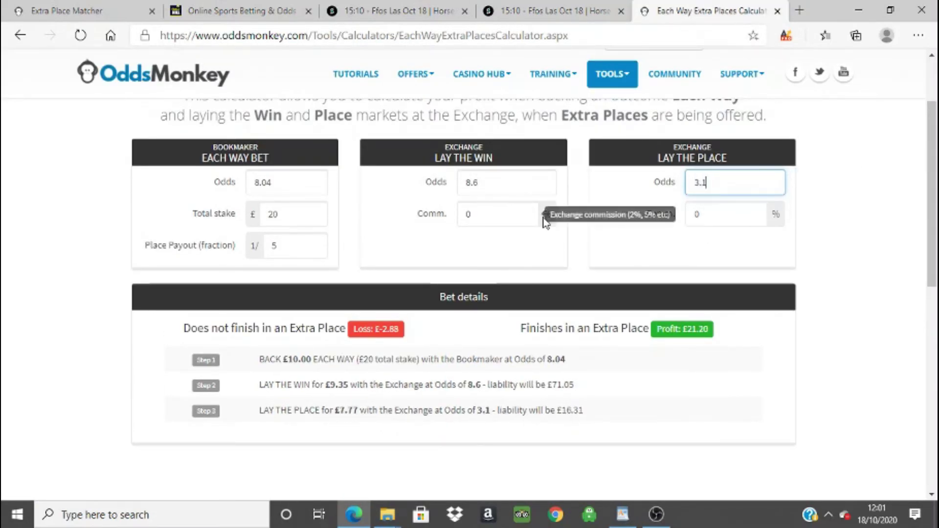
click(599, 249)
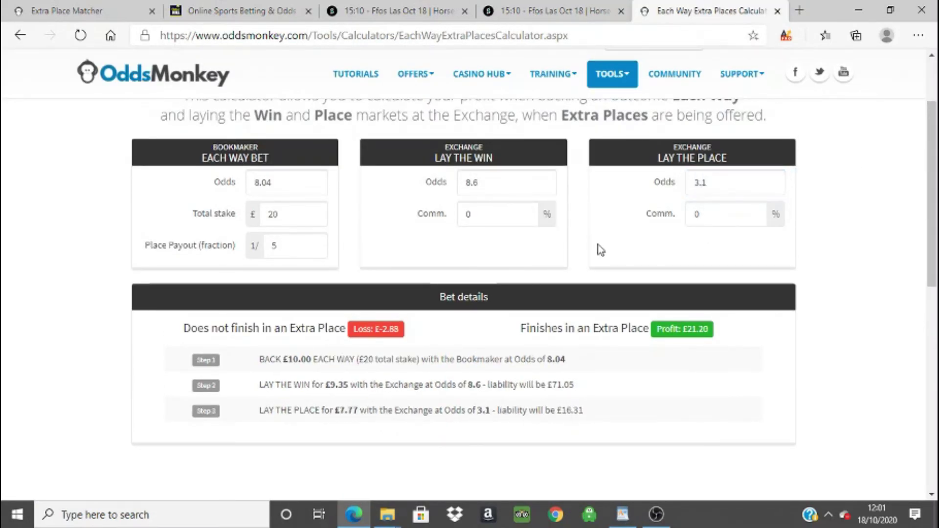
Switch the calculator's place lay odds to 2.9 and back to 3.1 to compare the two outcomes.
click(655, 184)
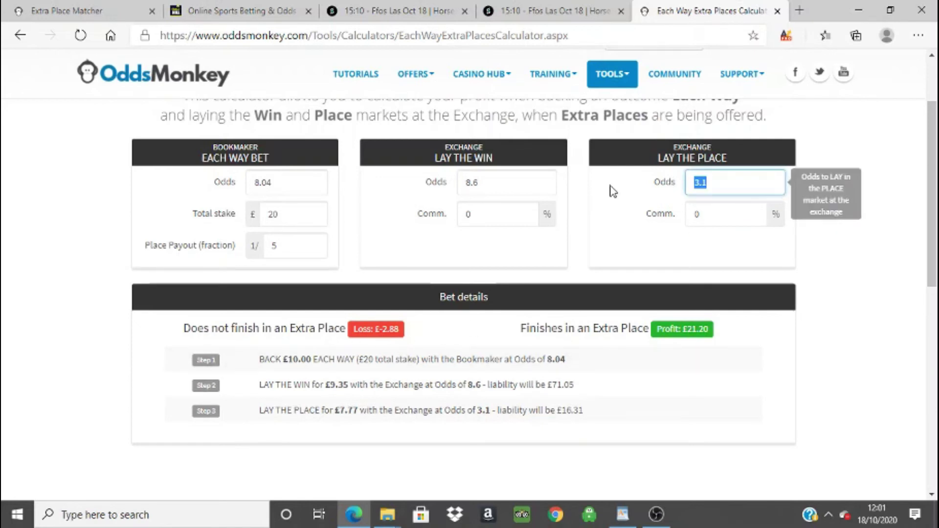
text(2.9)
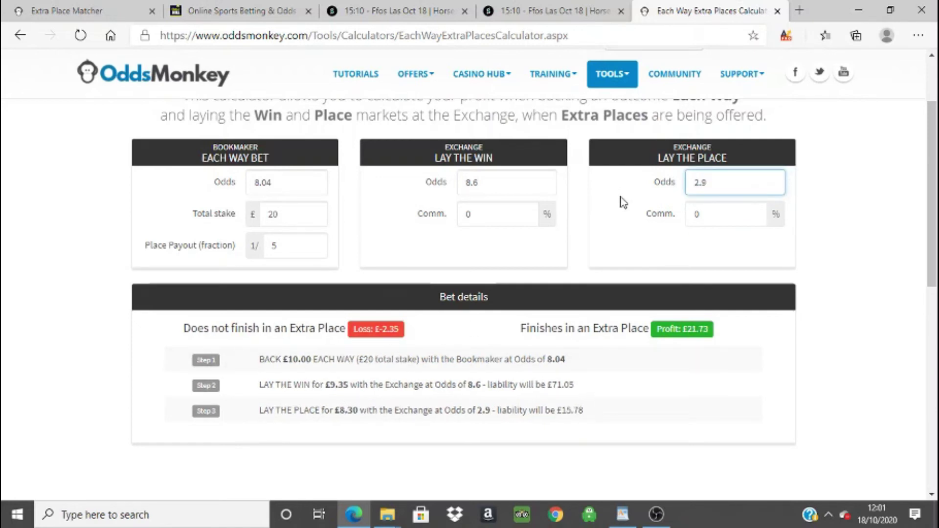
key(BackSpace)
key(BackSpace)
key(BackSpace)
text(3.1)
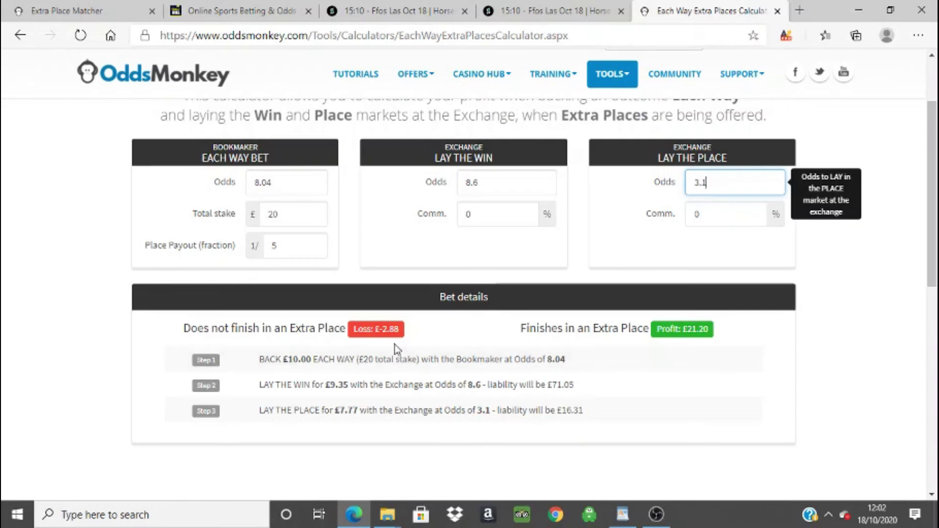
Set the calculator's win lay odds to 8.0 and its place lay odds to 2.5.
click(491, 185)
drag(492, 185, 394, 230)
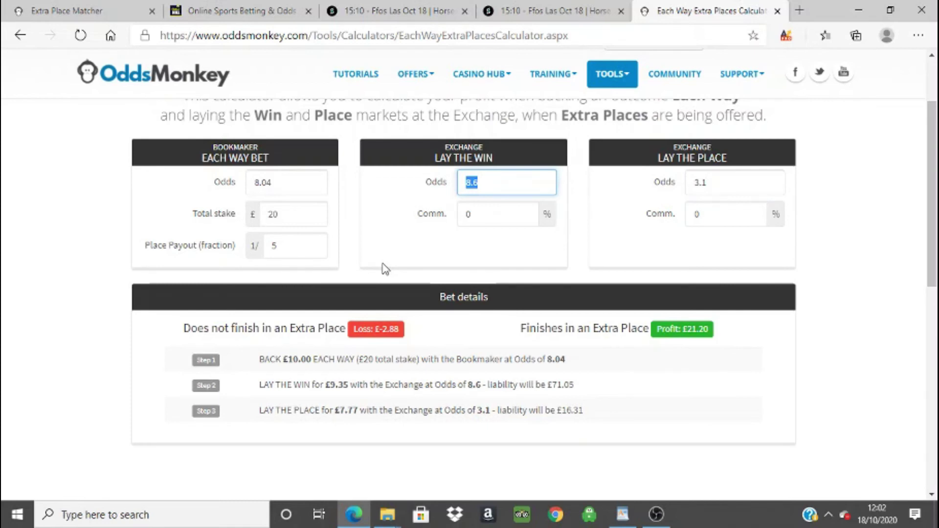
text(8)
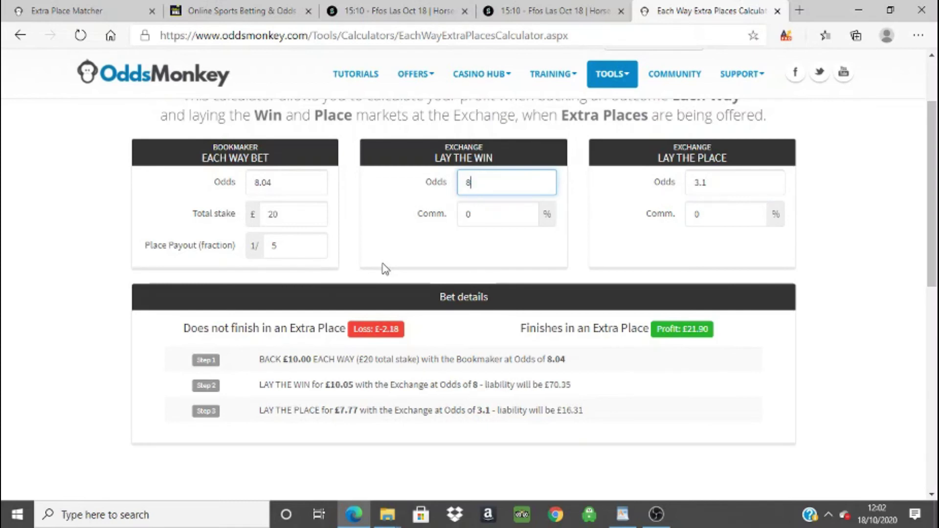
drag(738, 182, 614, 227)
text(2.5)
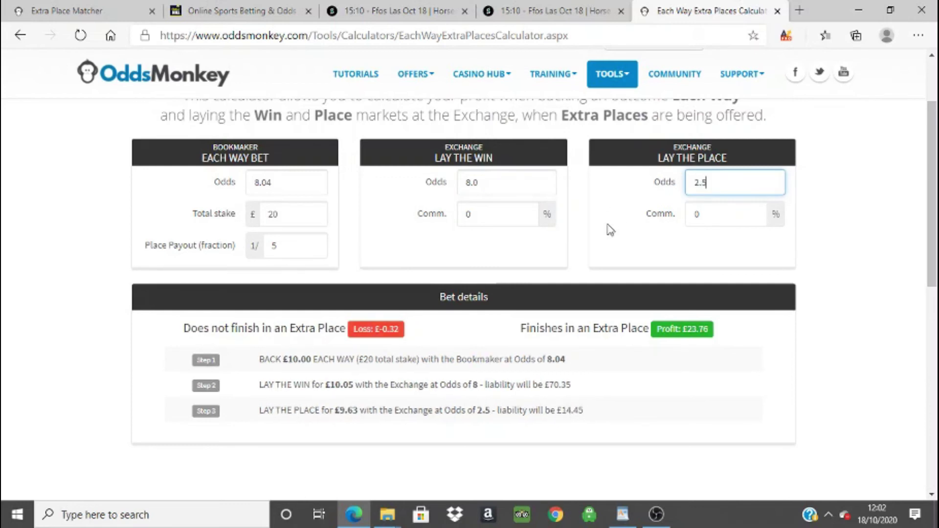
click(616, 259)
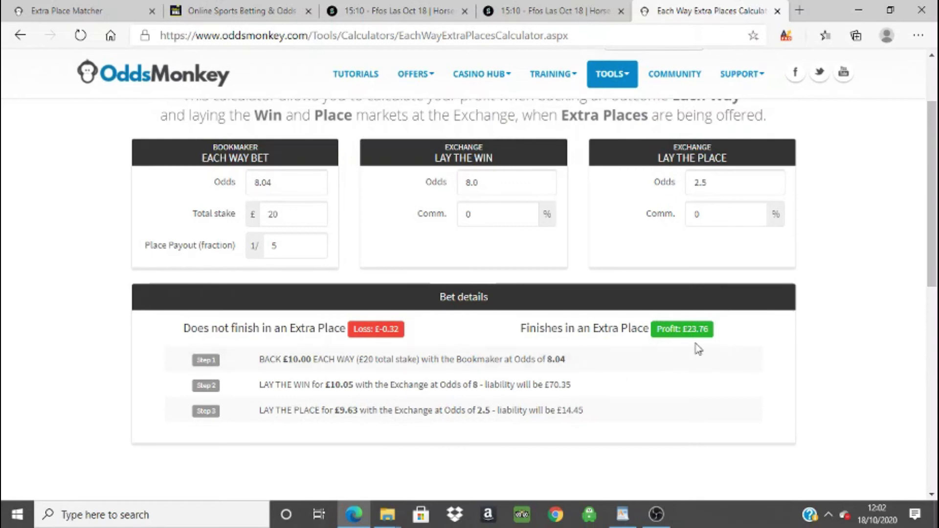
Set Ecco's back odds to 8.04 in the Extra Place Matcher.
key(ctrl+Tab)
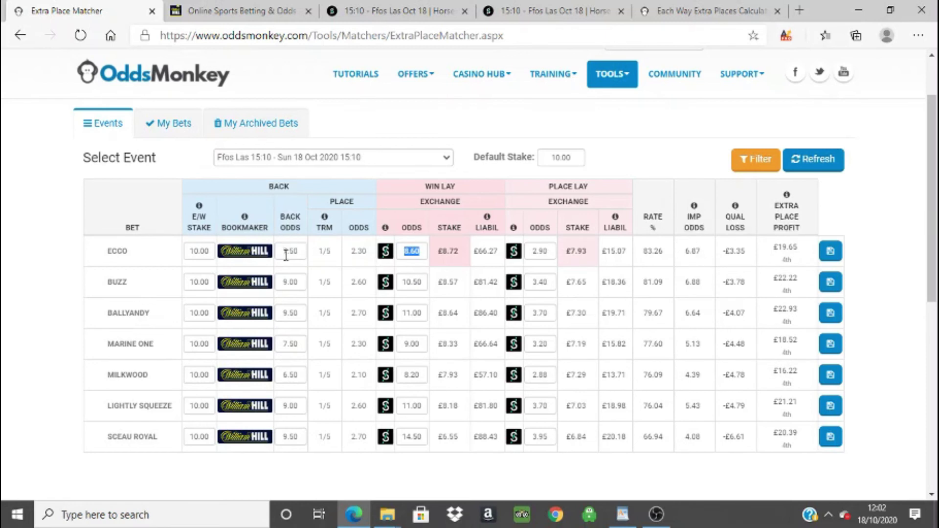
mouse_move(297, 252)
mouse_down()
mouse_move(307, 250)
mouse_move(283, 250)
mouse_up()
text(8.04)
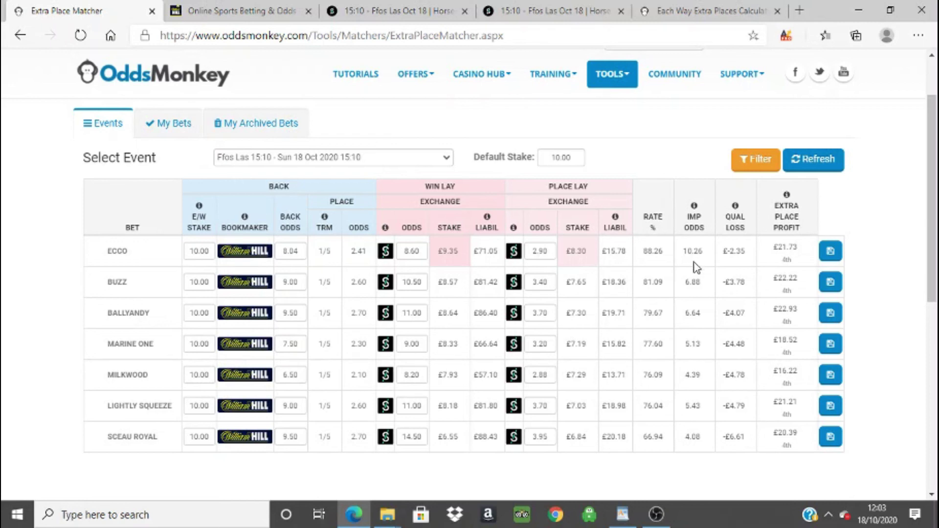
Set Ecco's win lay odds to 8.0 and place lay odds to 2.5 in the Extra Place Matcher, and review the extra place profit.
key(Tab)
text(8.0)
click(549, 251)
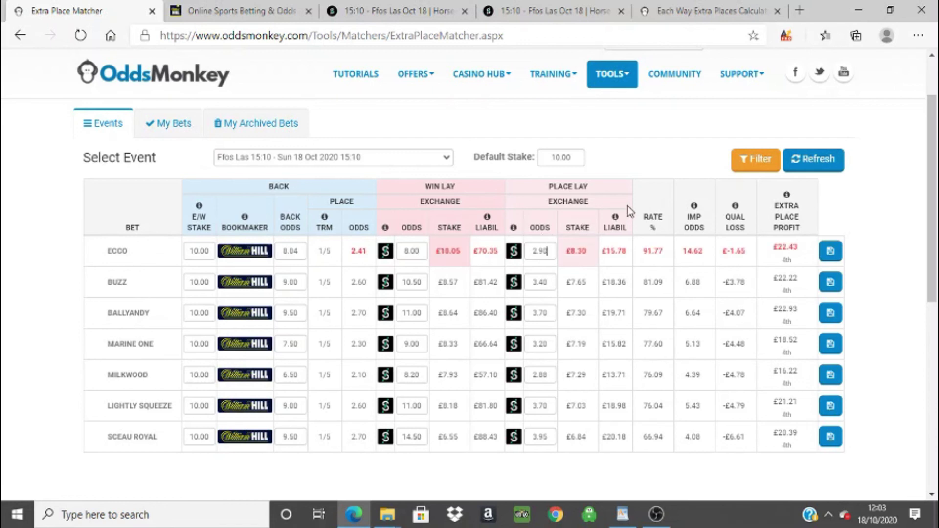
key(BackSpace)
key(BackSpace)
key(BackSpace)
key(BackSpace)
text(2.5)
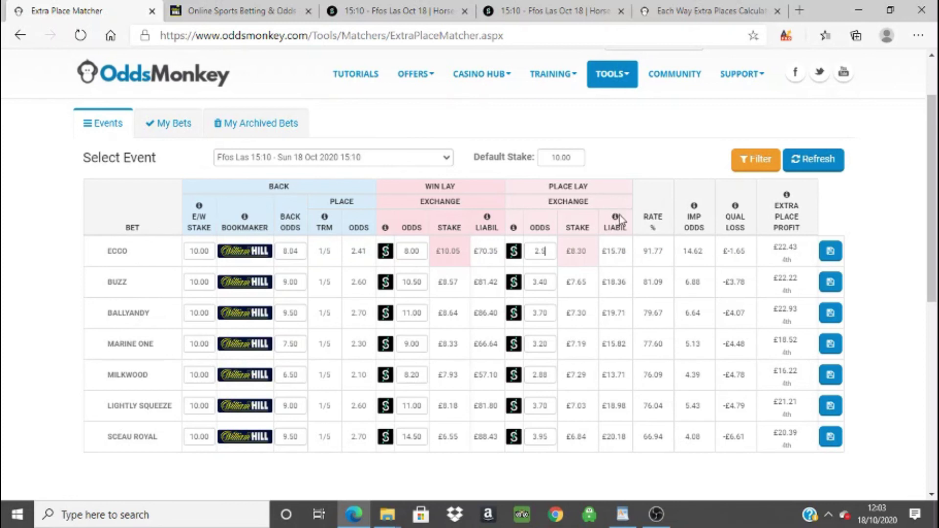
key(Tab)
mouse_move(783, 269)
Review the Extra Place Matcher's bets for the Sedgefield 16:33 race, and select the Cork 17:00 race.
click(398, 161)
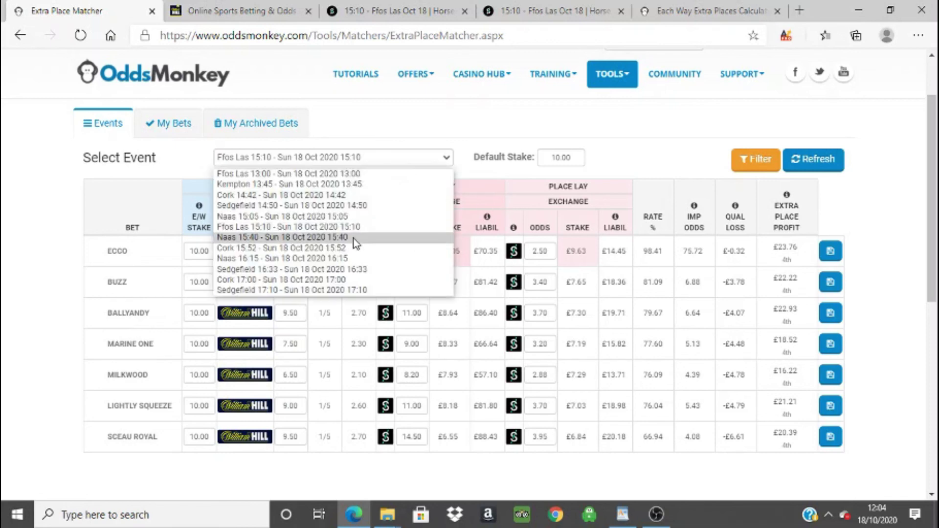
click(340, 267)
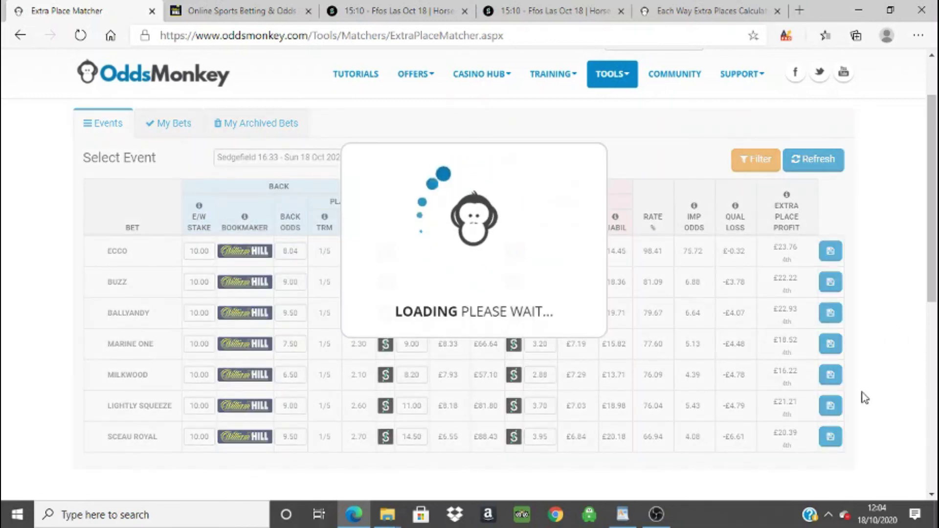
scroll(828, 318, down, 2)
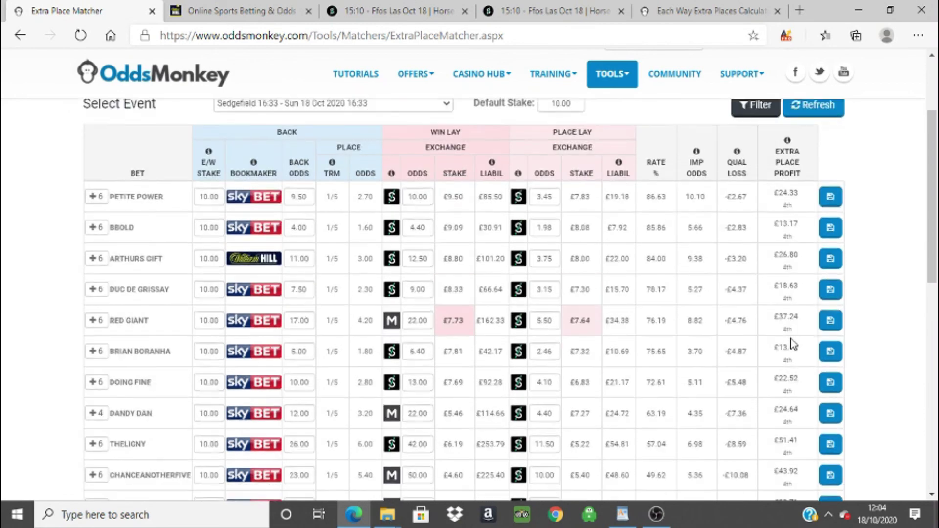
scroll(795, 359, up, 4)
click(367, 246)
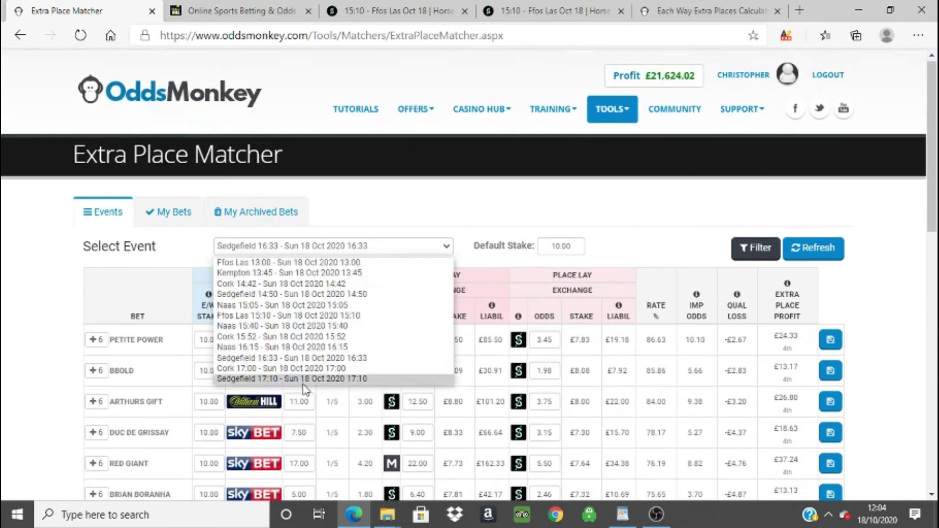
click(300, 369)
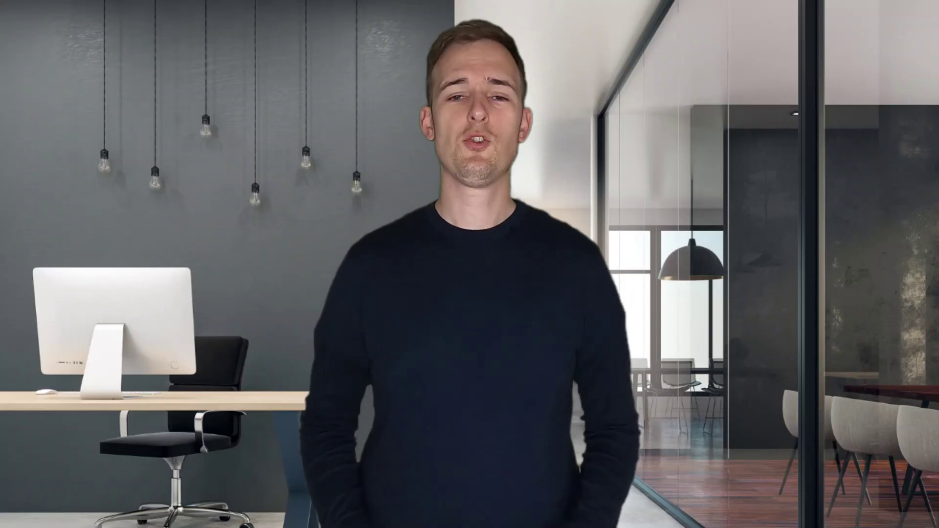